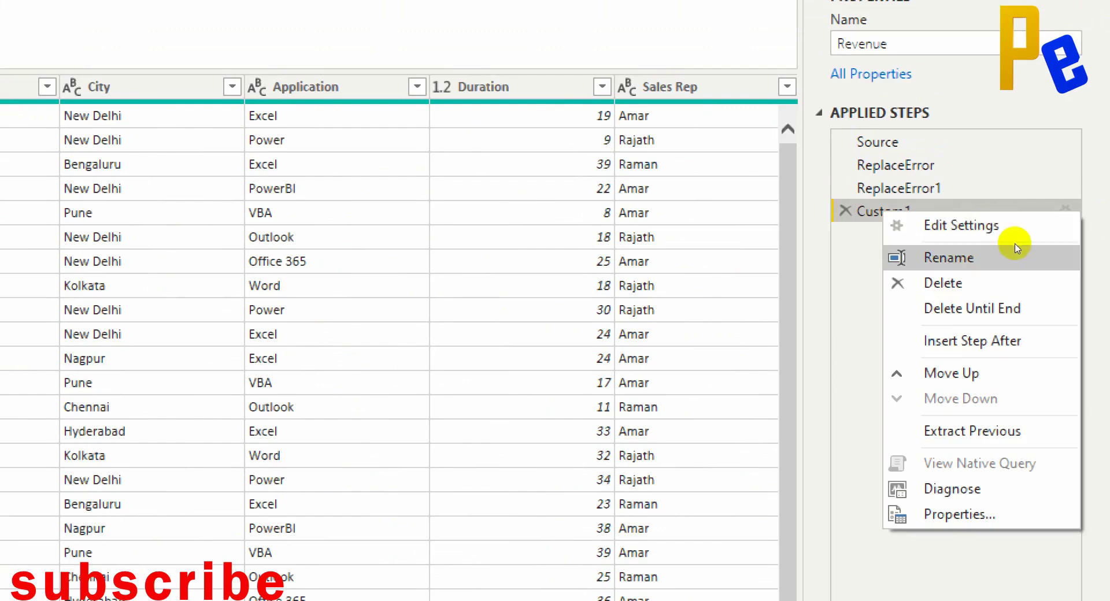
- Rename the Custom1 step to ReplaceValues and add a new step after it
left_click(1018, 244)
type("ReplaceValu")
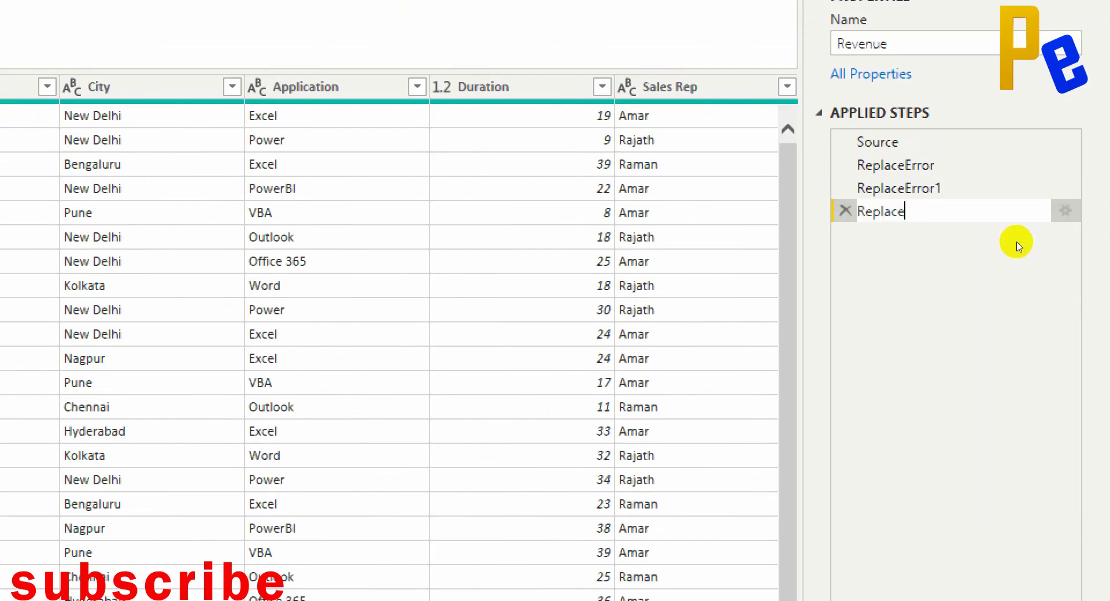
key("BackSpace")
type("ues")
key("BackSpace")
key("BackSpace")
key("BackSpace")
key("BackSpace")
type("lues")
key("Return")
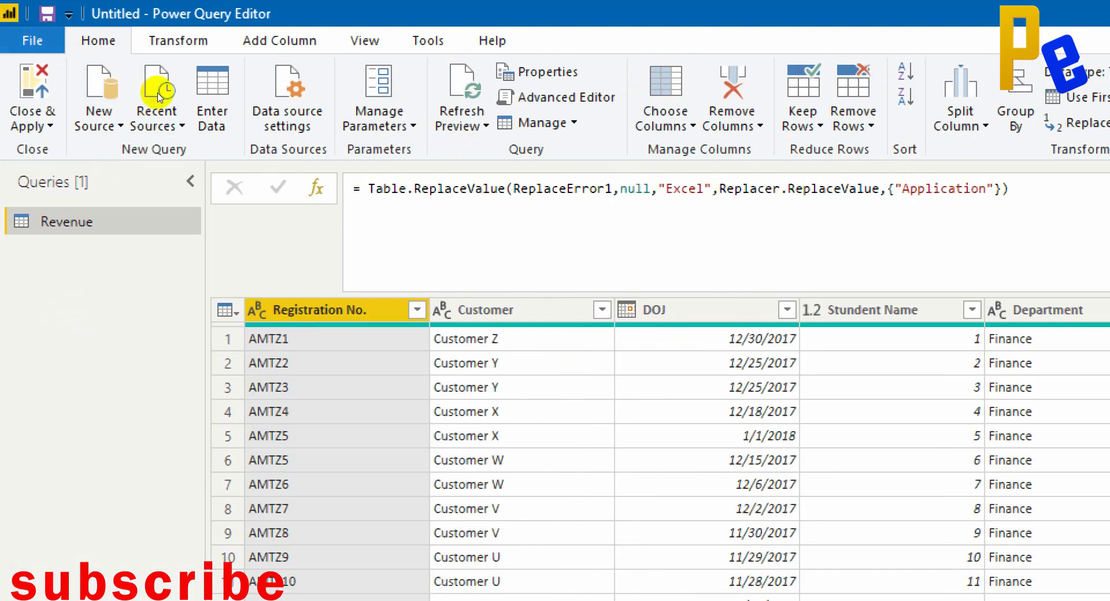
left_click(316, 188)
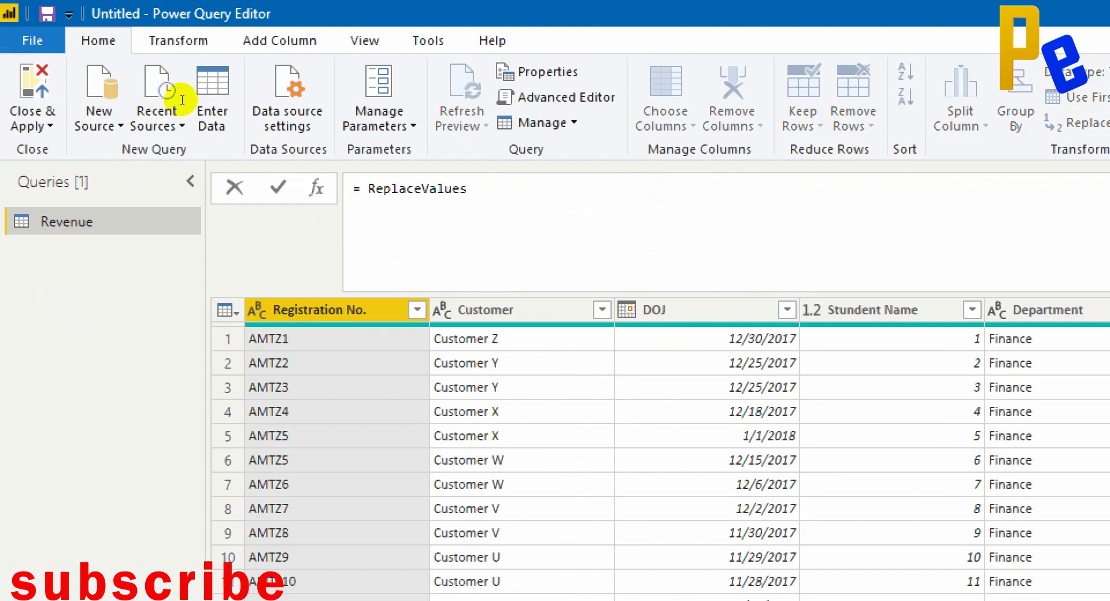
- Start the new step formula as =Table.AddColumn(ReplaceValues,"Fees Collected",
key("ctrl+Left")
key("Left")
type("table.add")
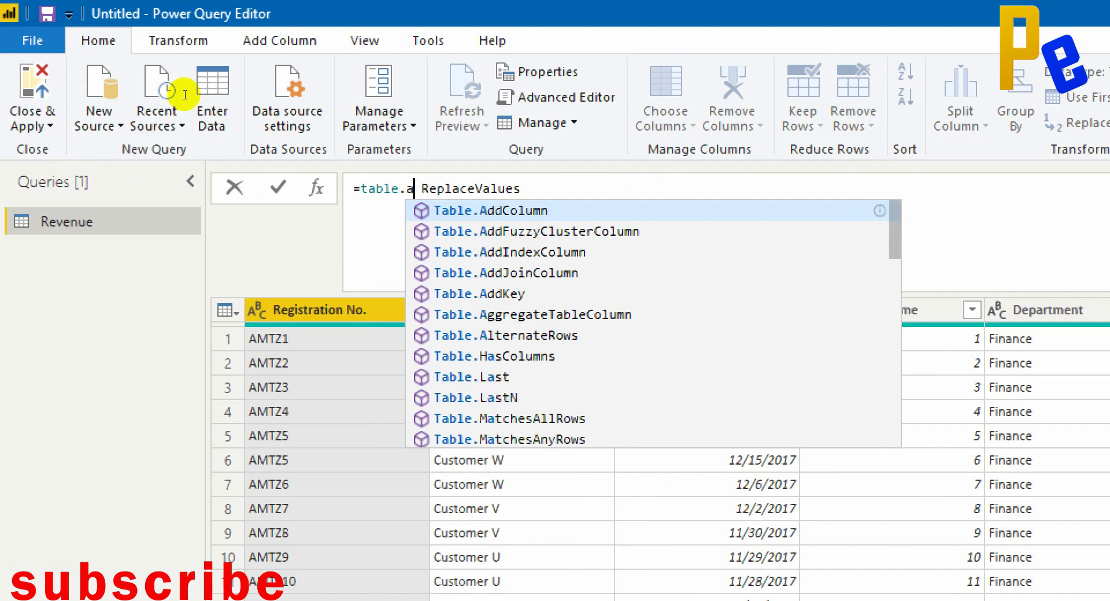
key("Tab")
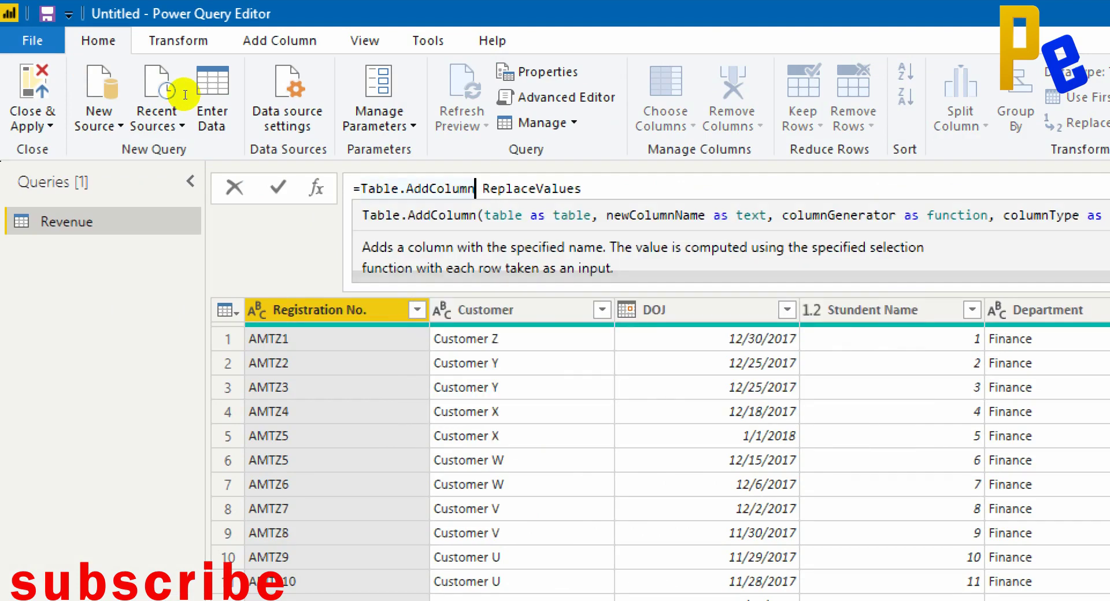
key("Delete")
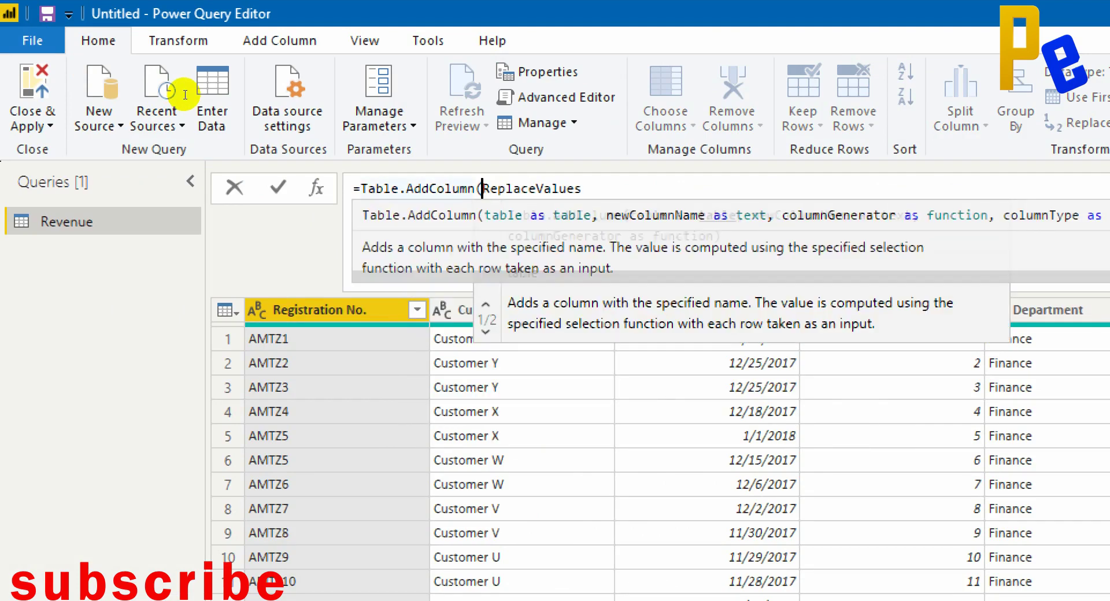
type("(")
key("End")
type(",")
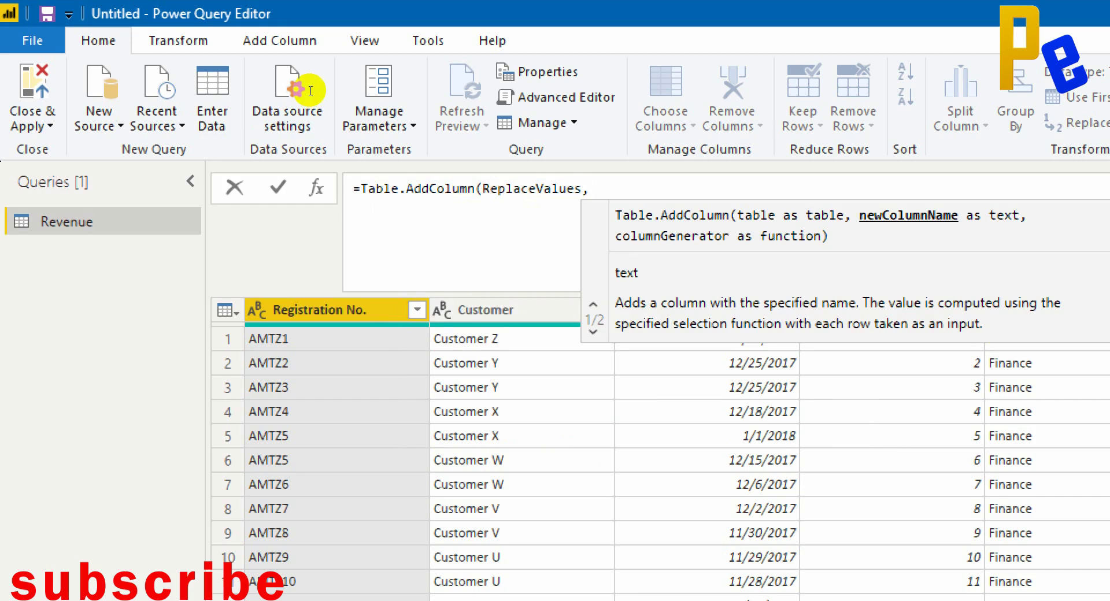
type("\"\"")
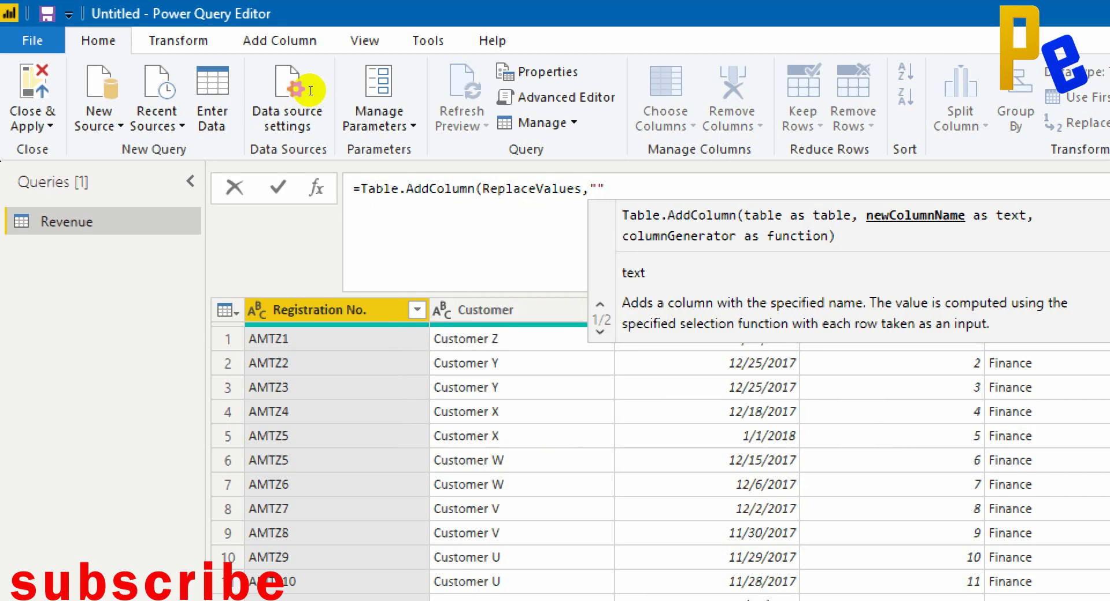
type("Fees Collec")
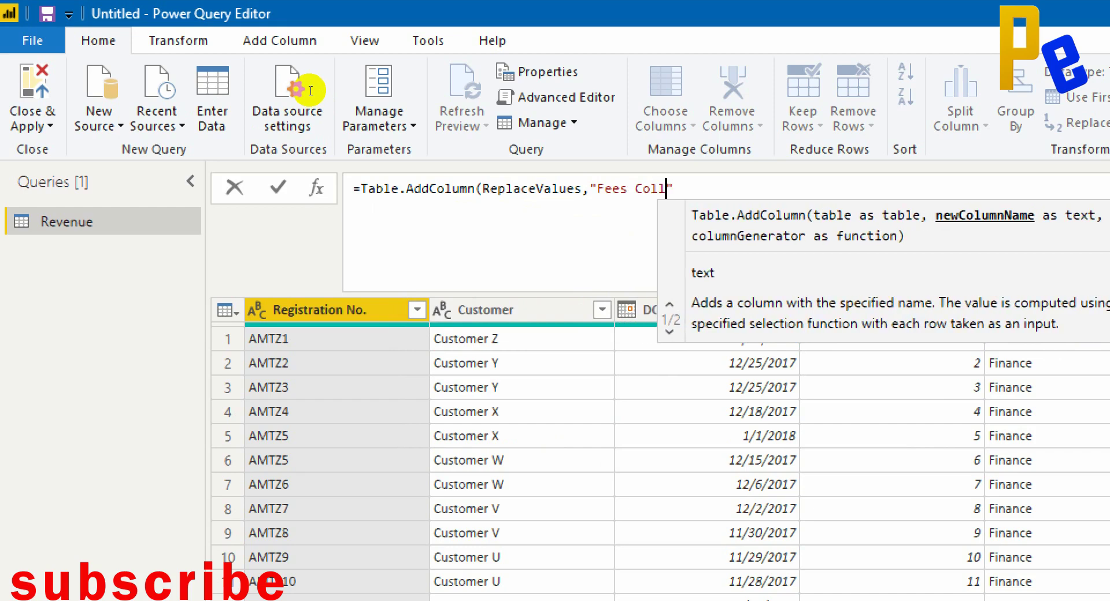
type("ted")
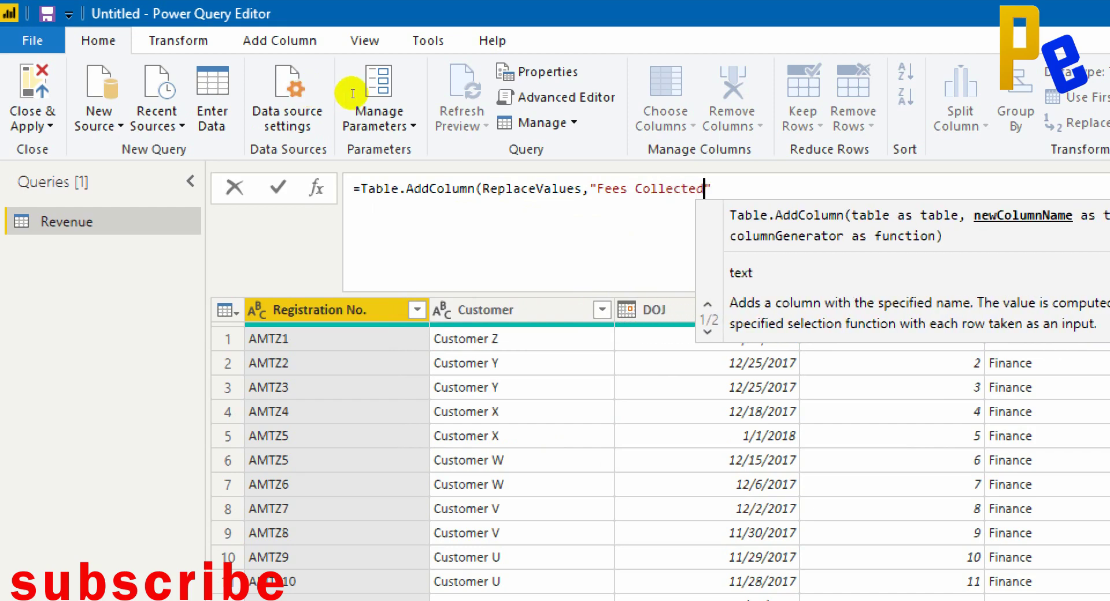
key("Right")
type(",")
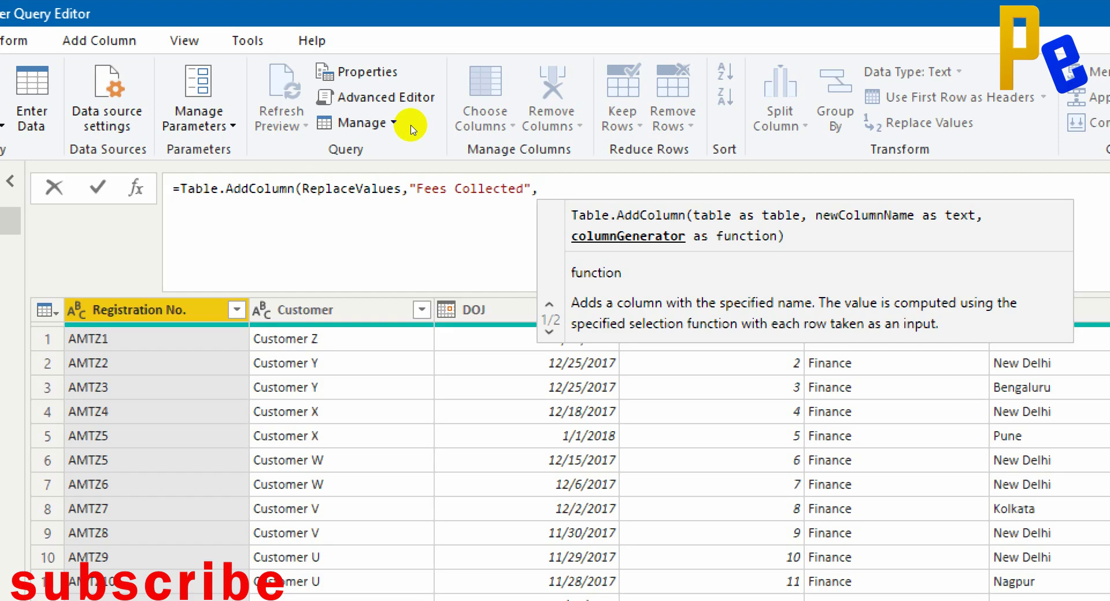
- Add the first condition line: each if [Duration]<=15 then 15000
type("each ")
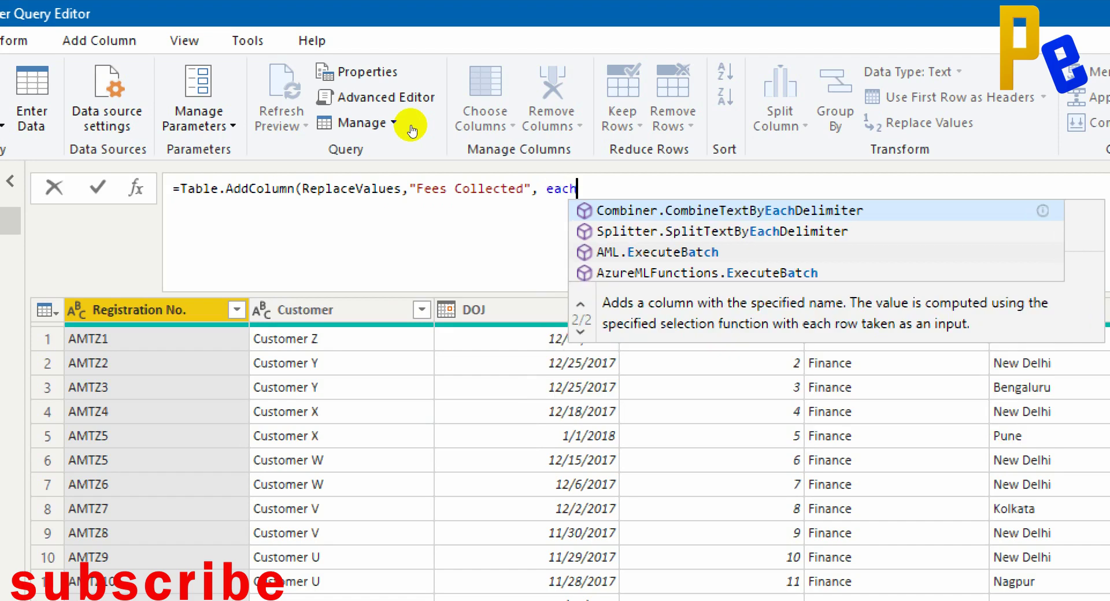
type("if ")
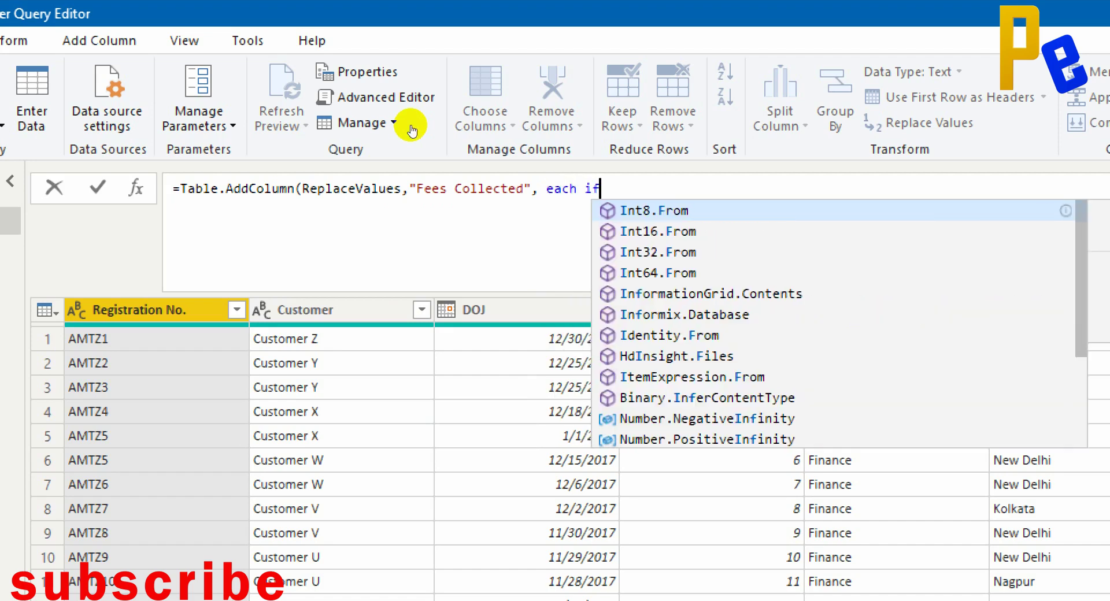
type("[Durat")
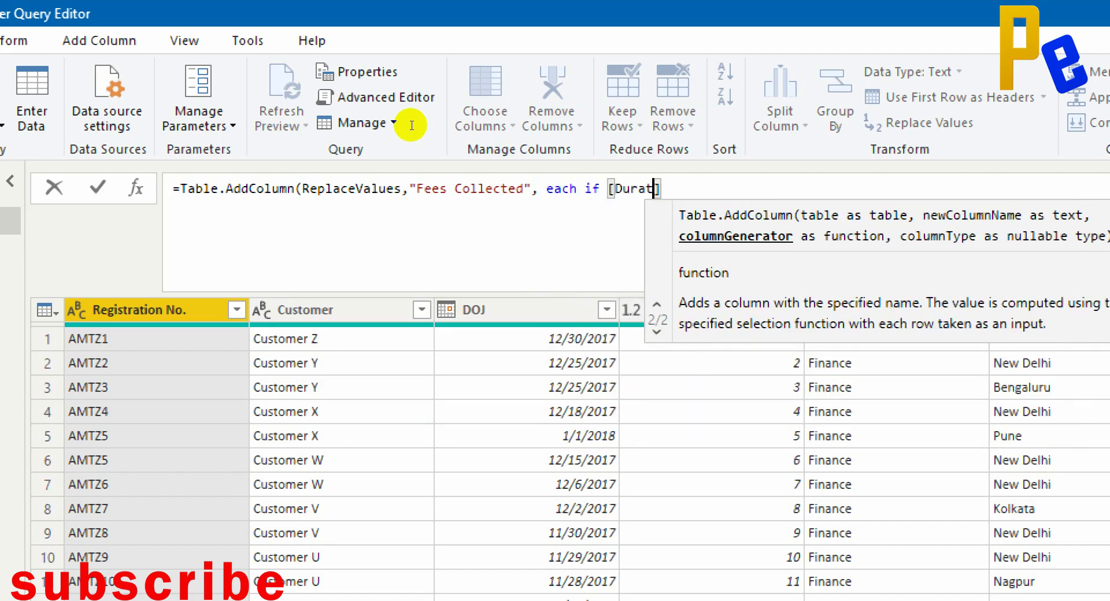
key("BackSpace")
key("BackSpace")
key("BackSpace")
key("BackSpace")
key("BackSpace")
key("BackSpace")
key("Left")
key("Left")
key("Left")
key("Left")
key("Left")
key("Left")
key("Left")
key("Left")
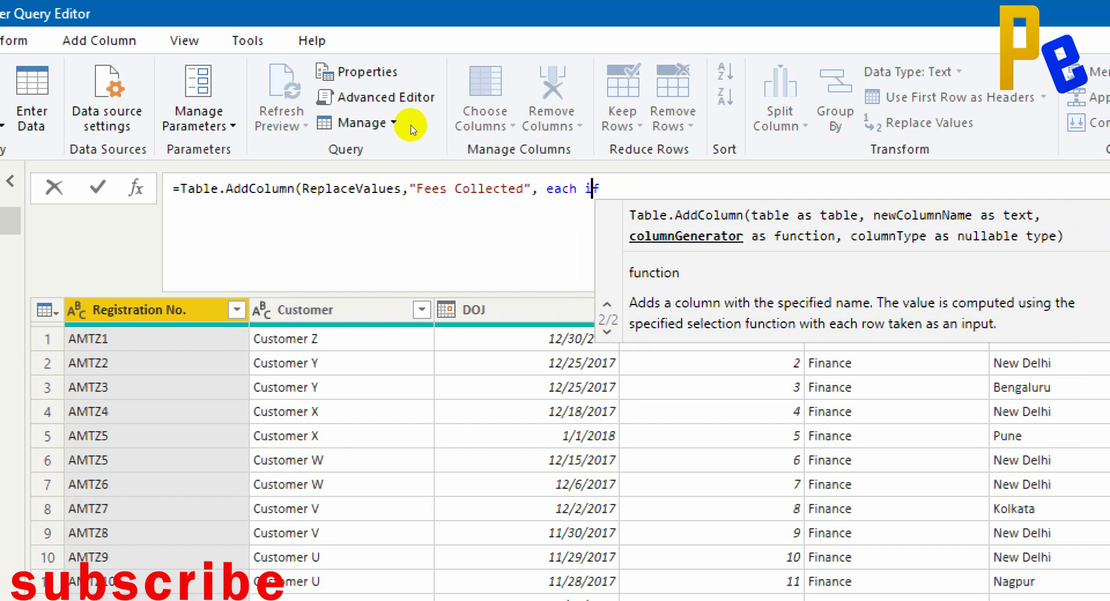
key("shift+Return")
key("Right")
key("Right")
key("Right")
key("Right")
key("Right")
key("Right")
key("Right")
key("Right")
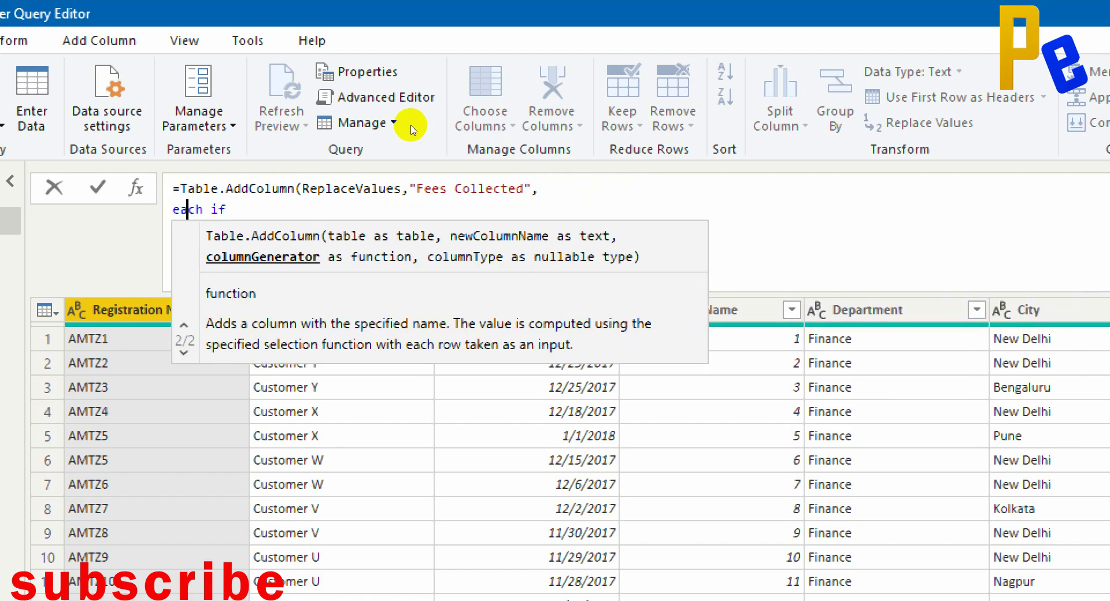
type("[duratio")
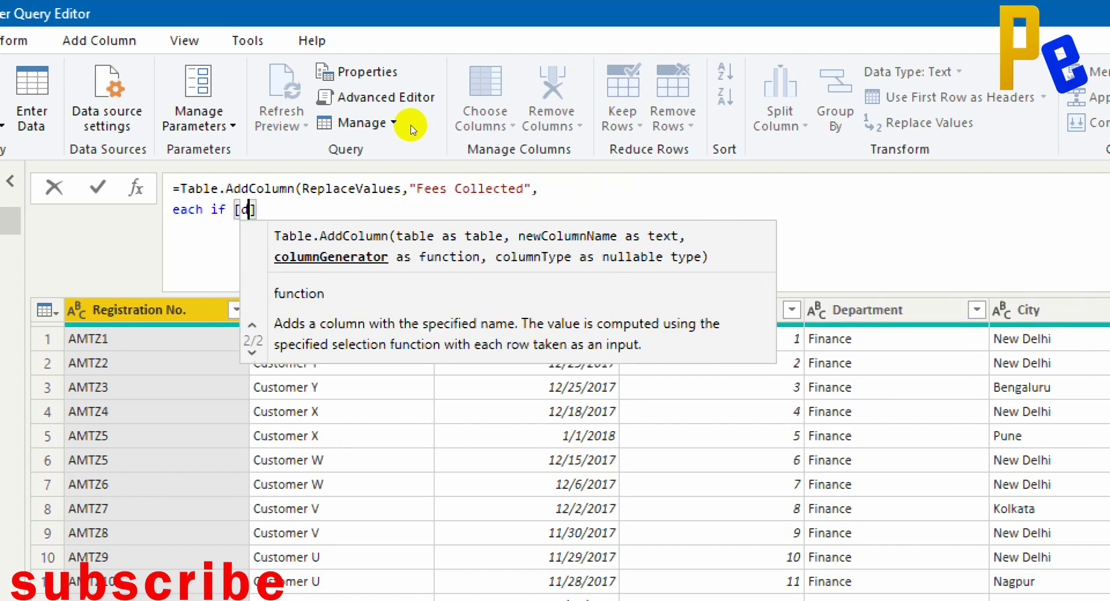
key("BackSpace")
key("BackSpace")
key("BackSpace")
key("BackSpace")
key("BackSpace")
key("BackSpace")
key("BackSpace")
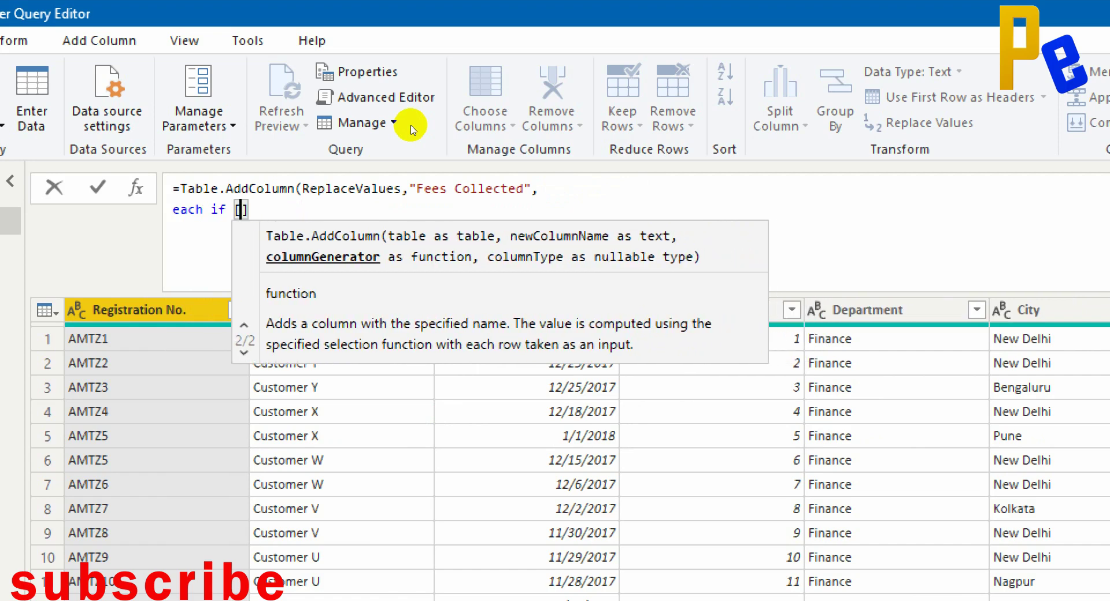
type("Duration")
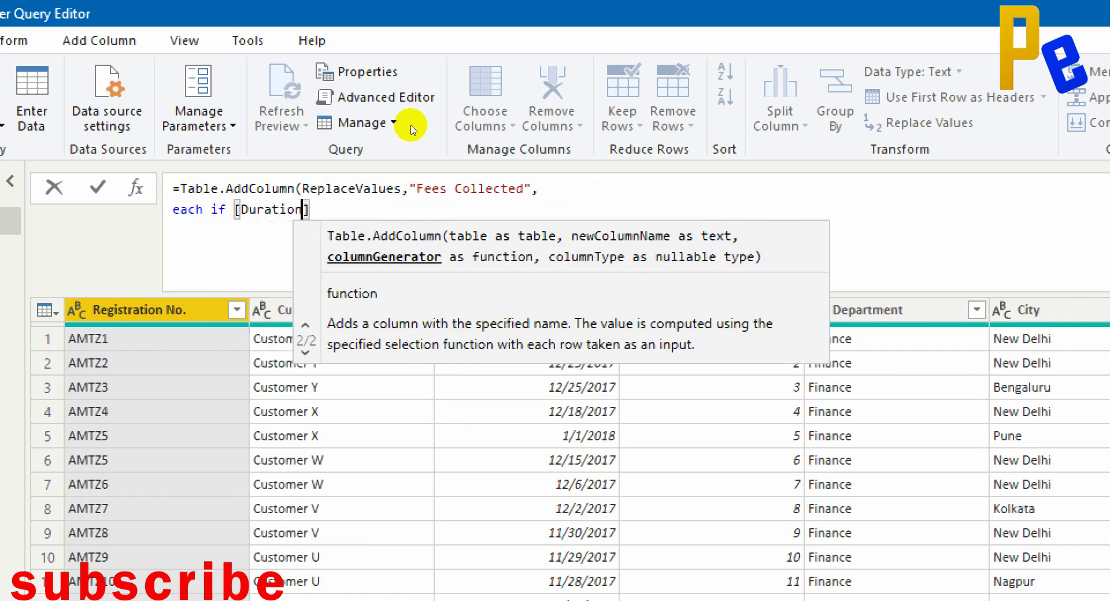
type("]")
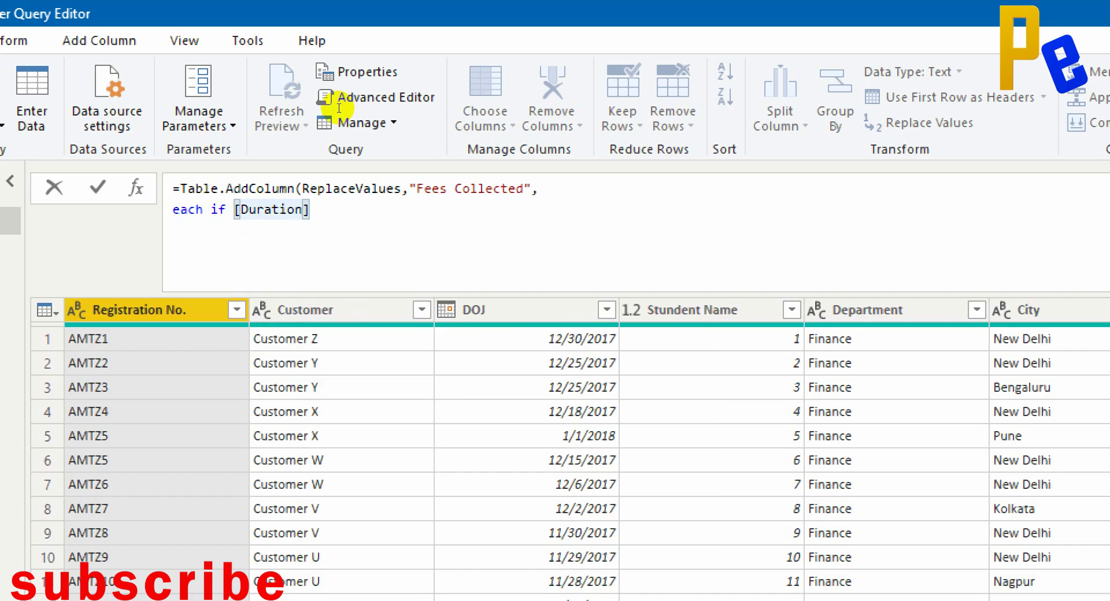
type("<=`45")
key("BackSpace")
key("BackSpace")
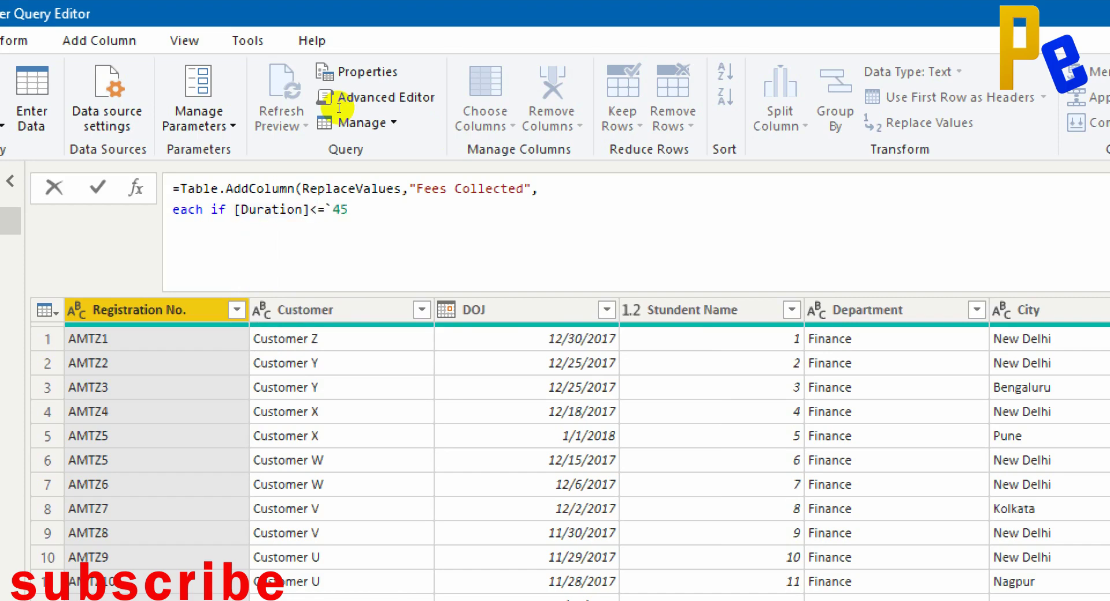
key("BackSpace")
type("15 then 15000")
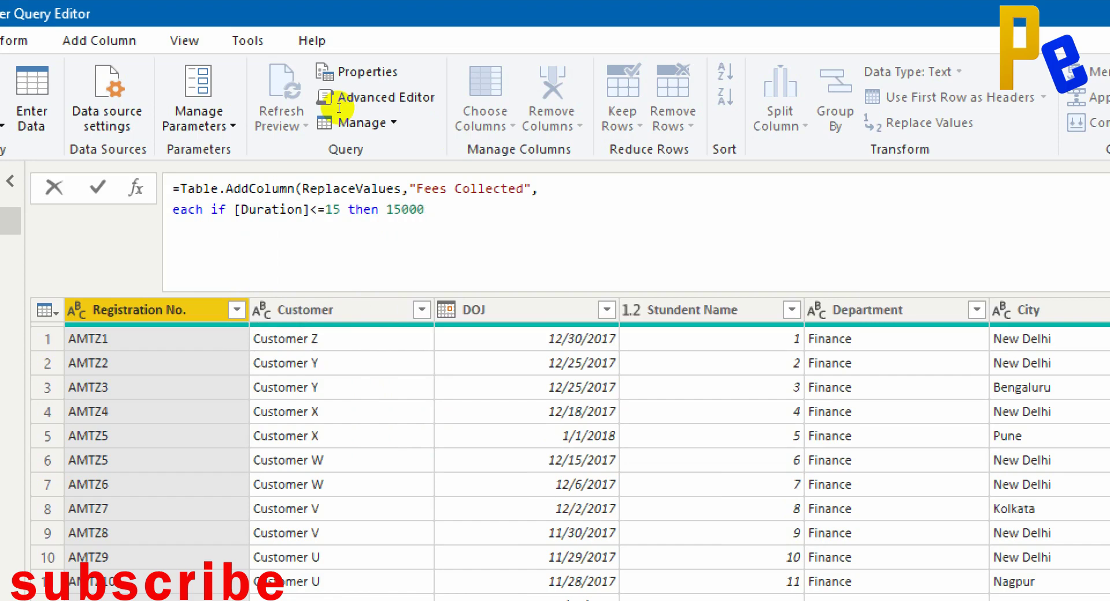
- Add the line else if [Duration]>15 and [Duration]<=35 then [Duration]*900
key("shift+Return")
type("else if [Duration]")
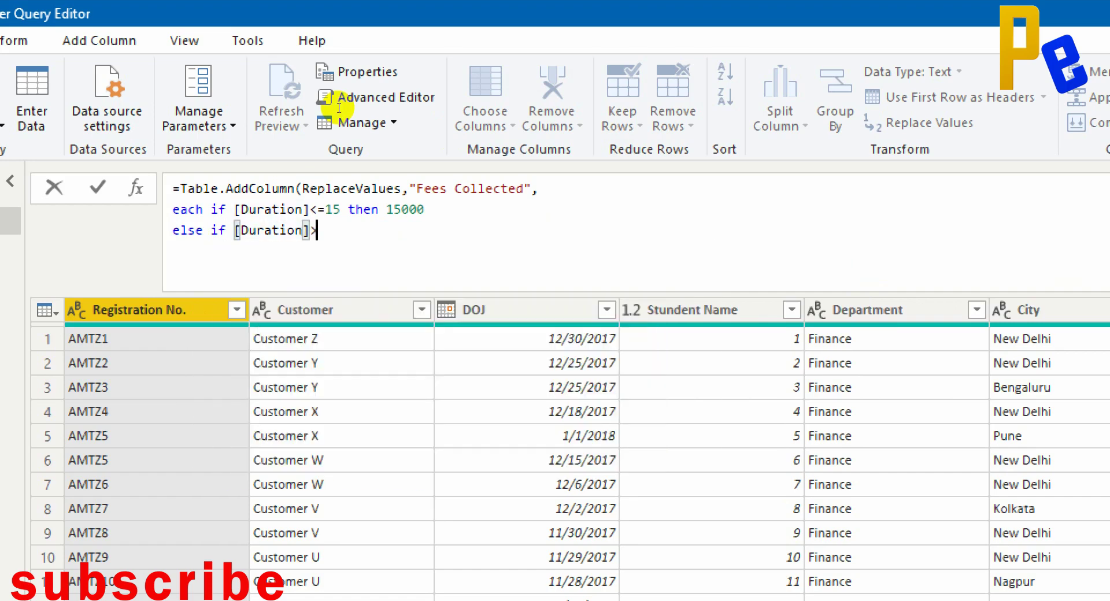
type(">1t5")
key("BackSpace")
key("BackSpace")
key("BackSpace")
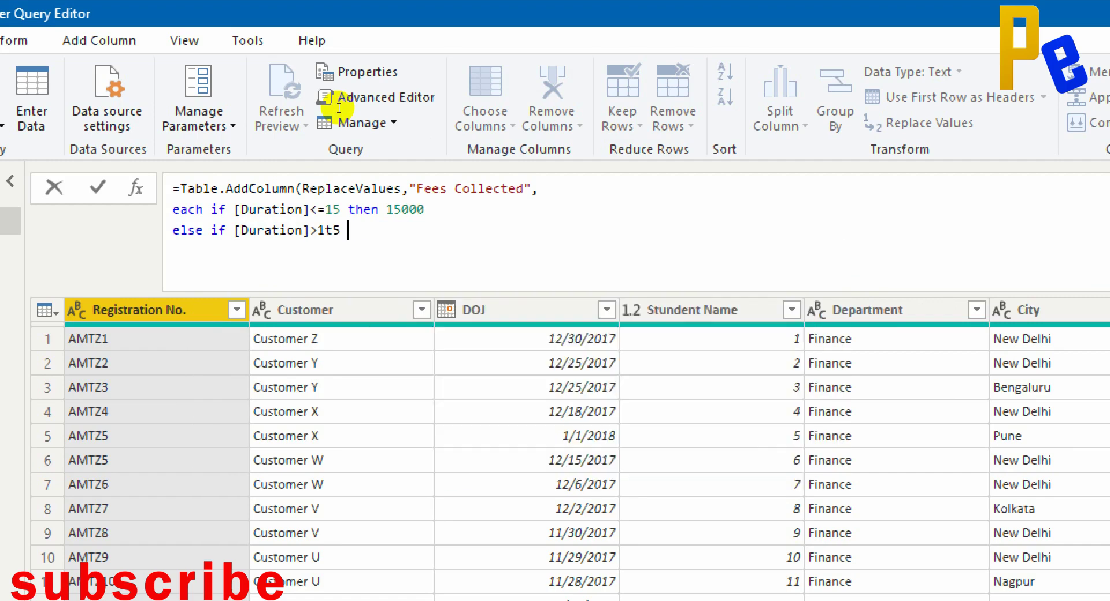
type("5 an")
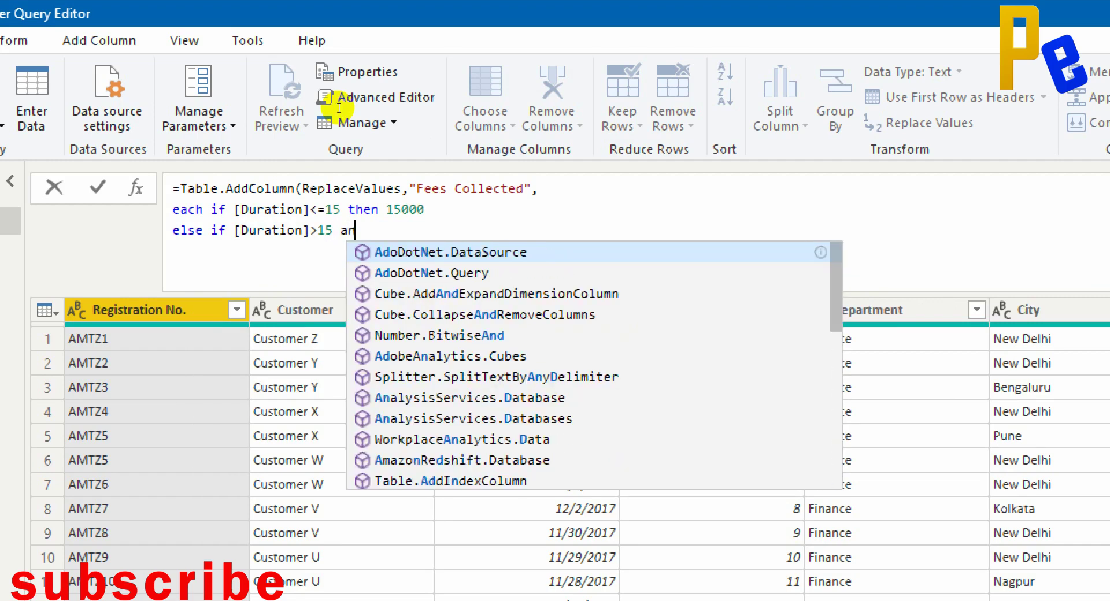
type("d [Duration]")
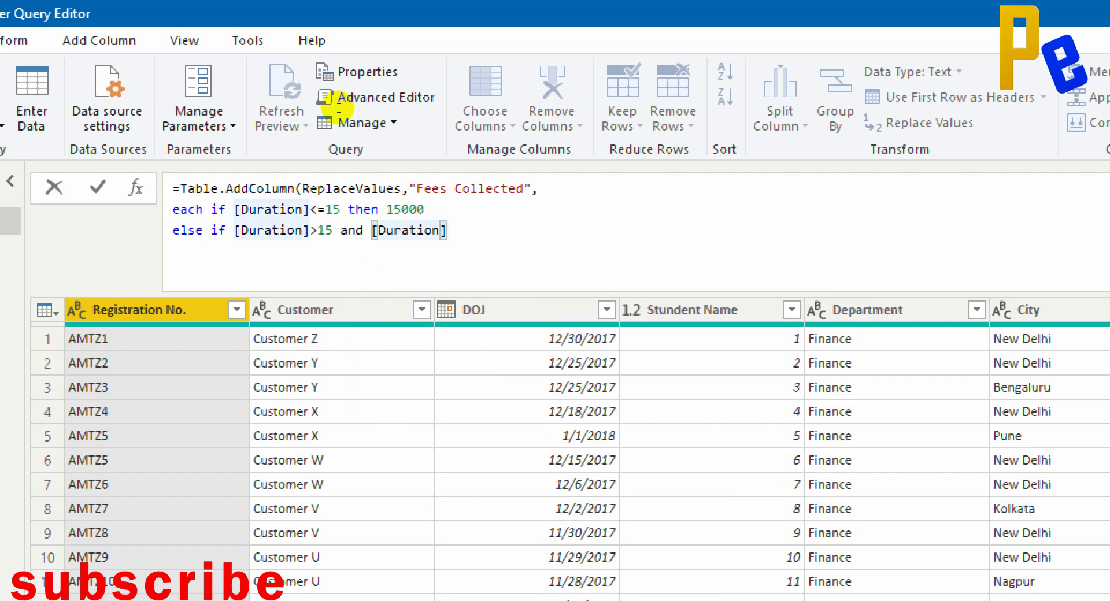
type("<=1")
key("BackSpace")
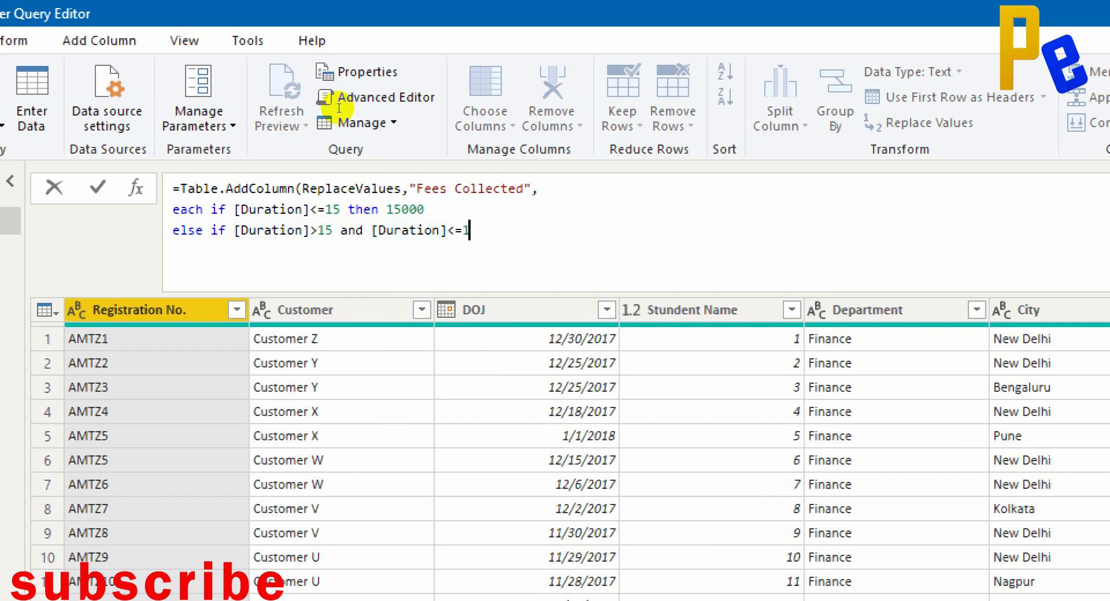
type("35 then [Duration]")
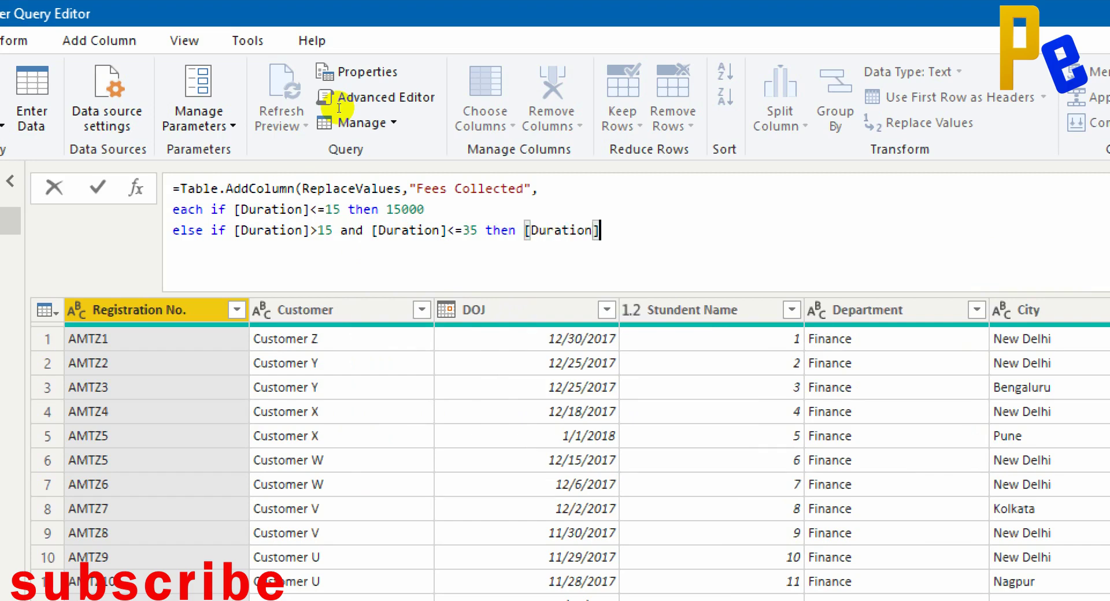
type("*900")
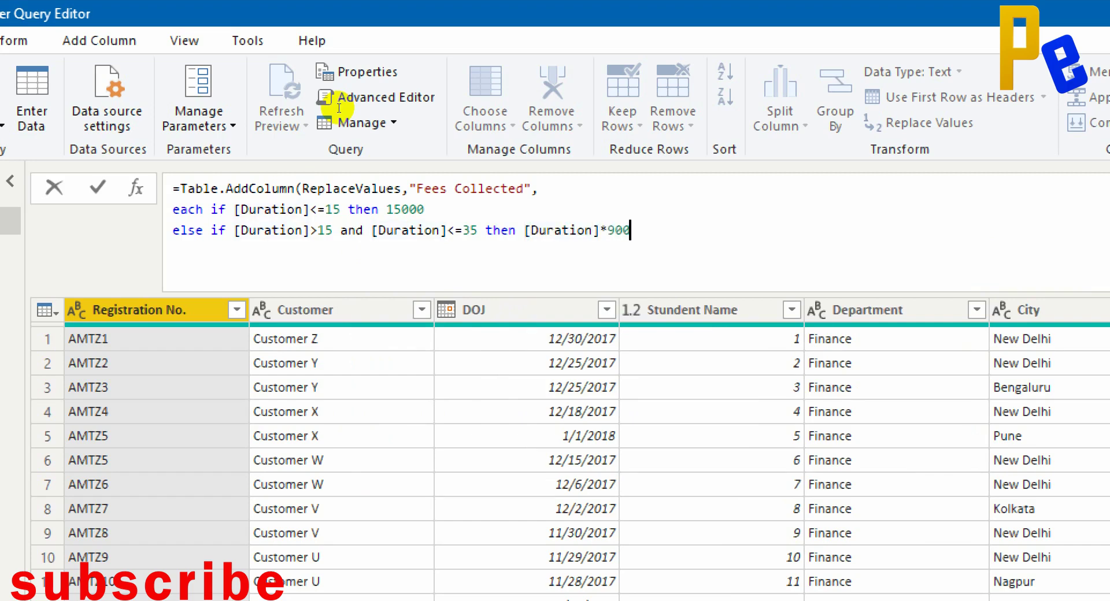
key("ctrl+shift+Left")
key("ctrl+shift+Left")
key("ctrl+shift+Left")
key("ctrl+shift+Left")
key("ctrl+shift+Left")
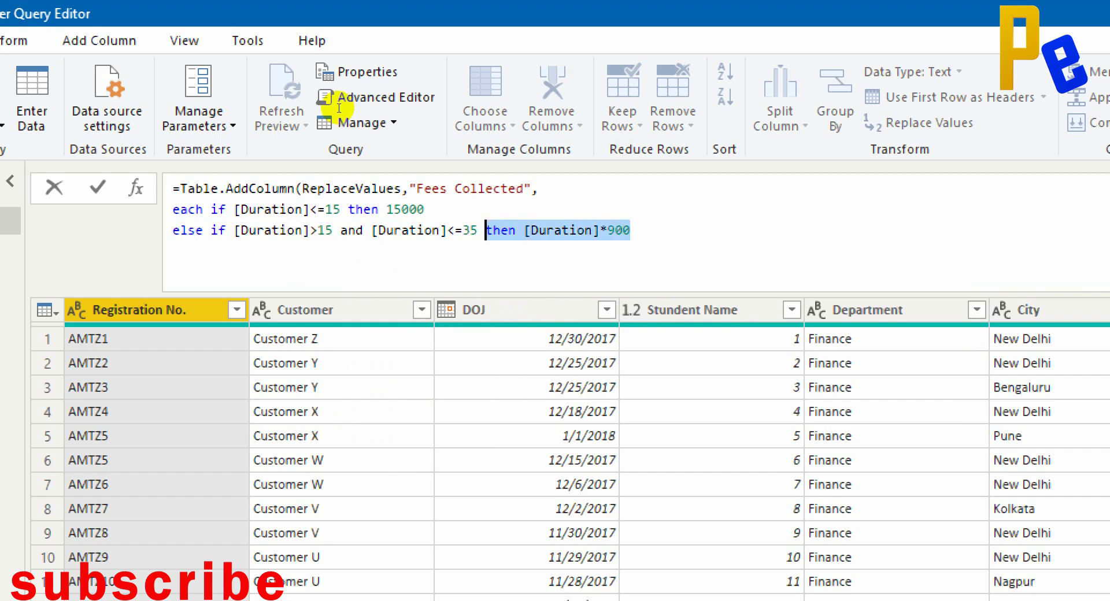
key("ctrl+shift+Left")
key("ctrl+shift+Left")
key("ctrl+shift+Left")
key("ctrl+shift+Left")
key("ctrl+shift+Left")
key("ctrl+shift+Left")
key("ctrl+shift+Left")
key("ctrl+shift+Left")
key("ctrl+shift+Left")
key("ctrl+shift+Left")
key("ctrl+c")
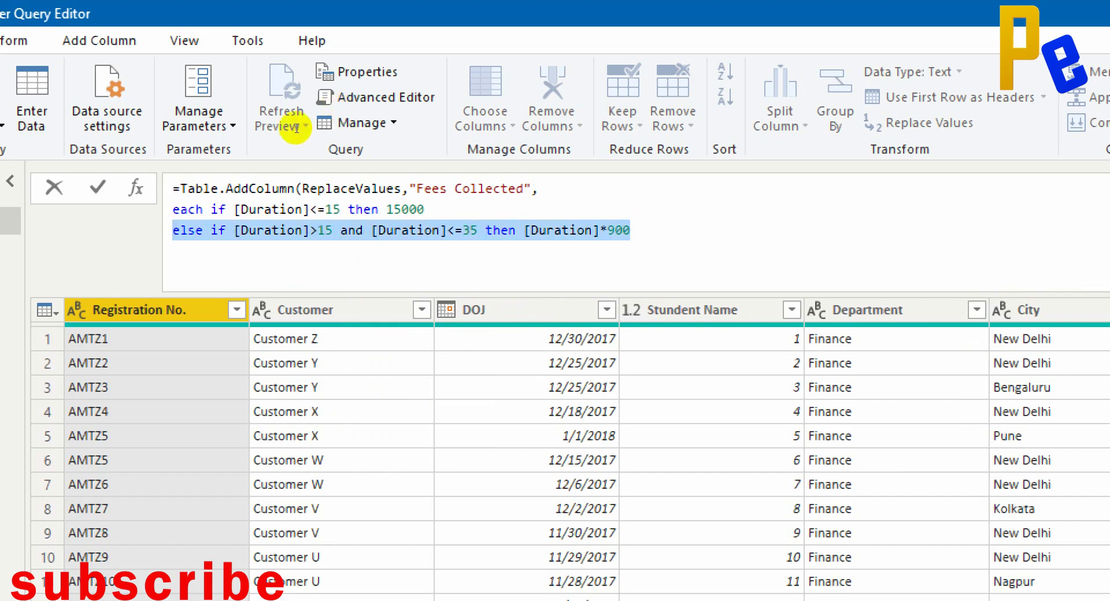
- Duplicate the third condition as a fourth line using >35, <=50 and *800
key("End")
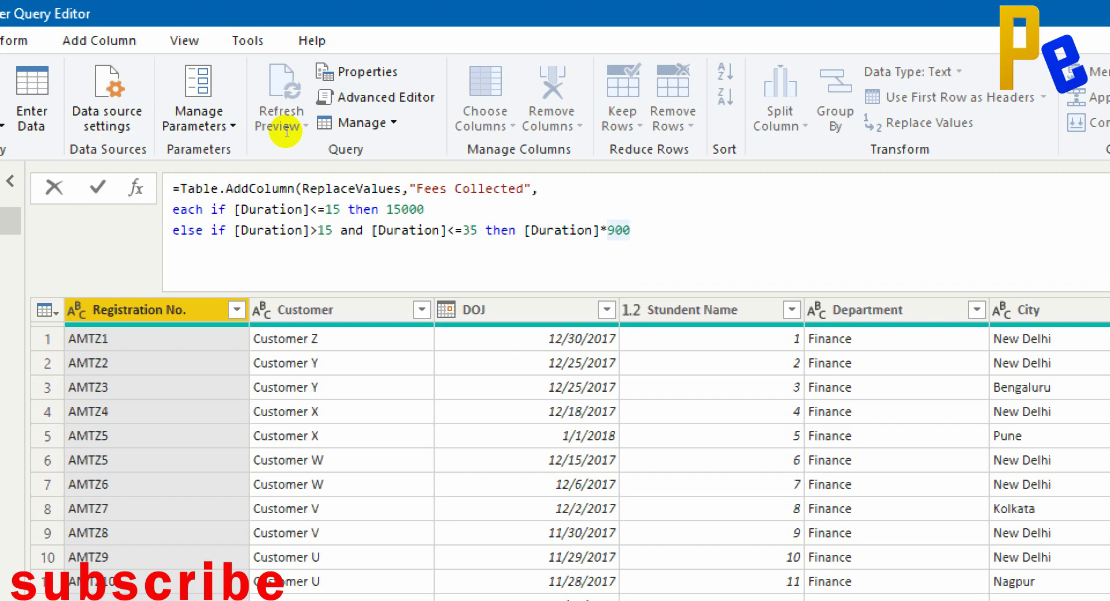
key("ctrl+v")
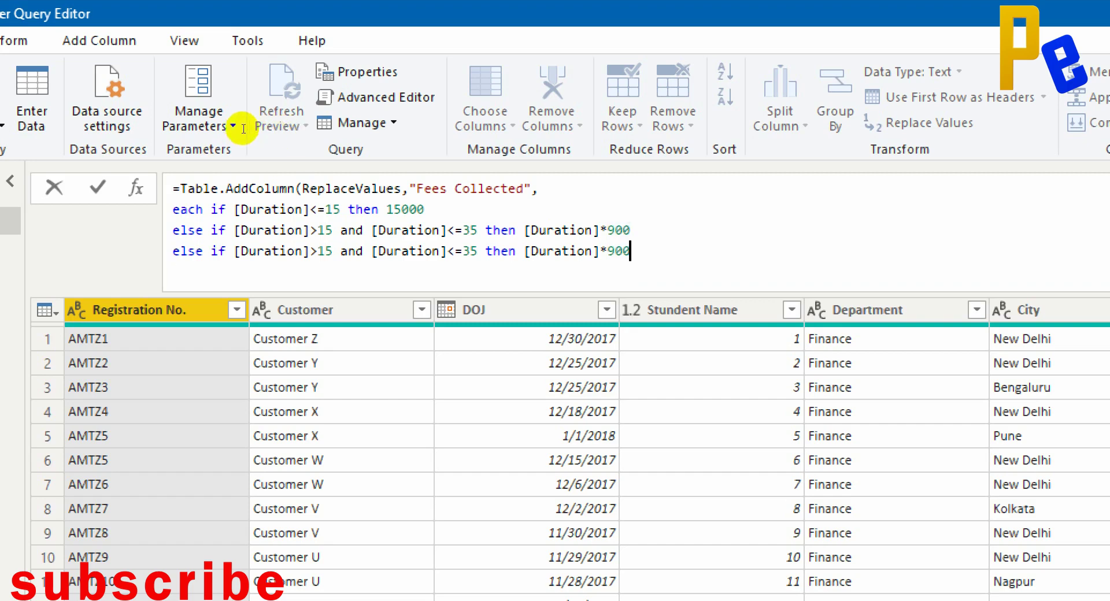
key("Left")
key("Left")
key("Left")
key("Left")
key("Left")
key("Left")
key("Left")
key("Left")
key("Left")
key("Left")
key("Left")
key("Left")
key("Left")
key("Left")
key("Left")
key("Left")
key("Left")
key("Left")
key("Left")
key("Left")
key("BackSpace")
type("3")
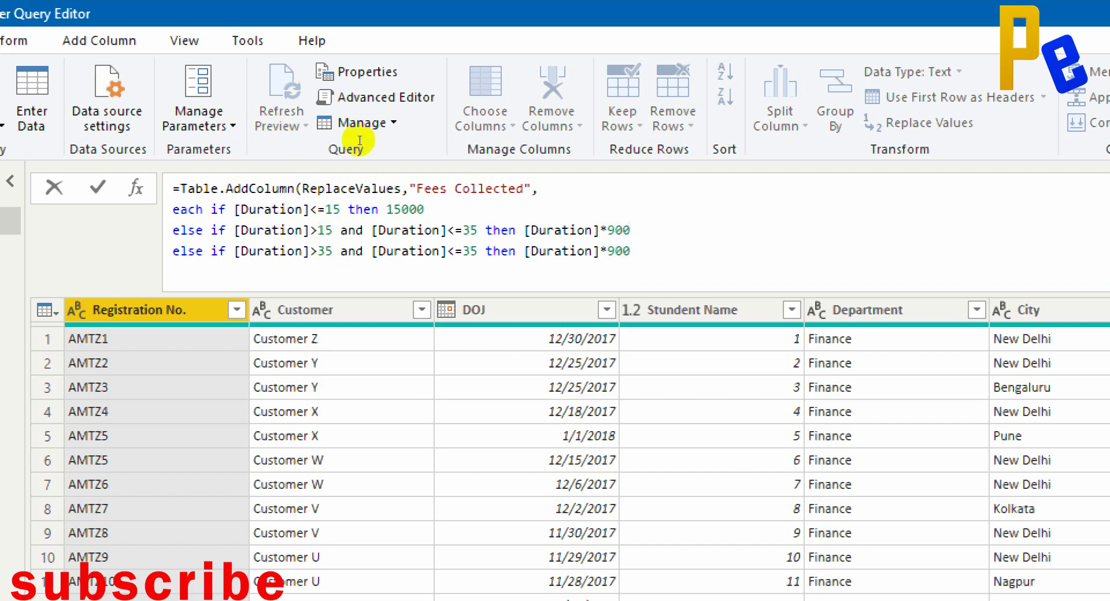
key("Right")
key("Right")
key("Right")
key("Right")
key("Right")
key("Right")
key("Right")
key("Right")
key("Right")
key("Right")
key("Right")
key("Right")
key("Right")
key("Right")
key("Right")
key("Right")
key("Right")
key("Right")
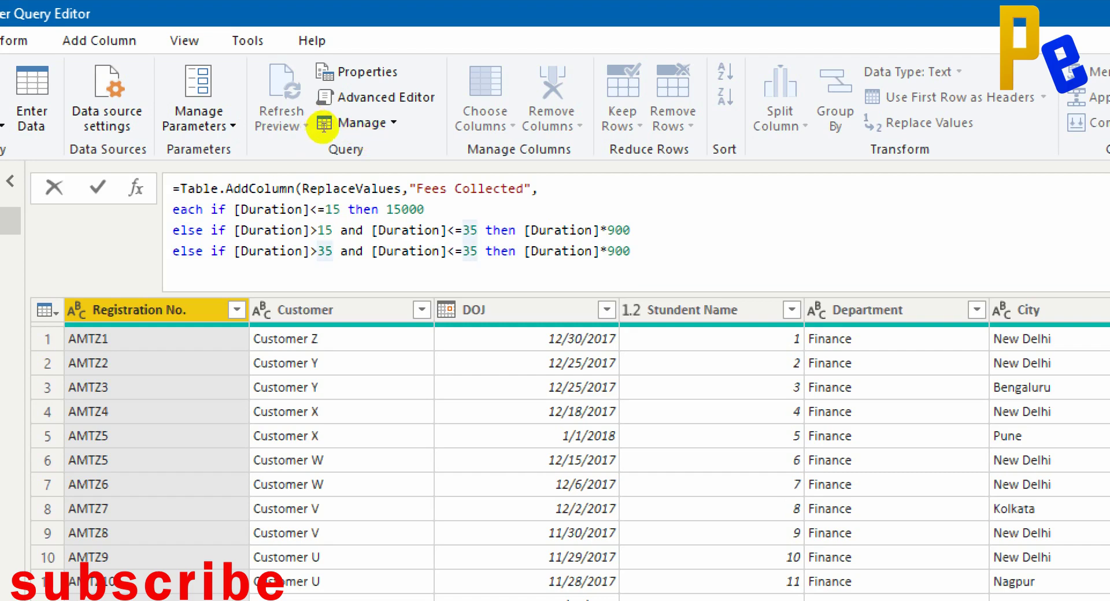
key("Delete")
key("Delete")
type("50")
key("Right")
key("Right")
key("Right")
key("Right")
key("Right")
key("Right")
key("Right")
key("Right")
key("Right")
key("Right")
key("Right")
key("Right")
key("Right")
key("Right")
key("Right")
key("Right")
key("Right")
key("Right")
key("BackSpace")
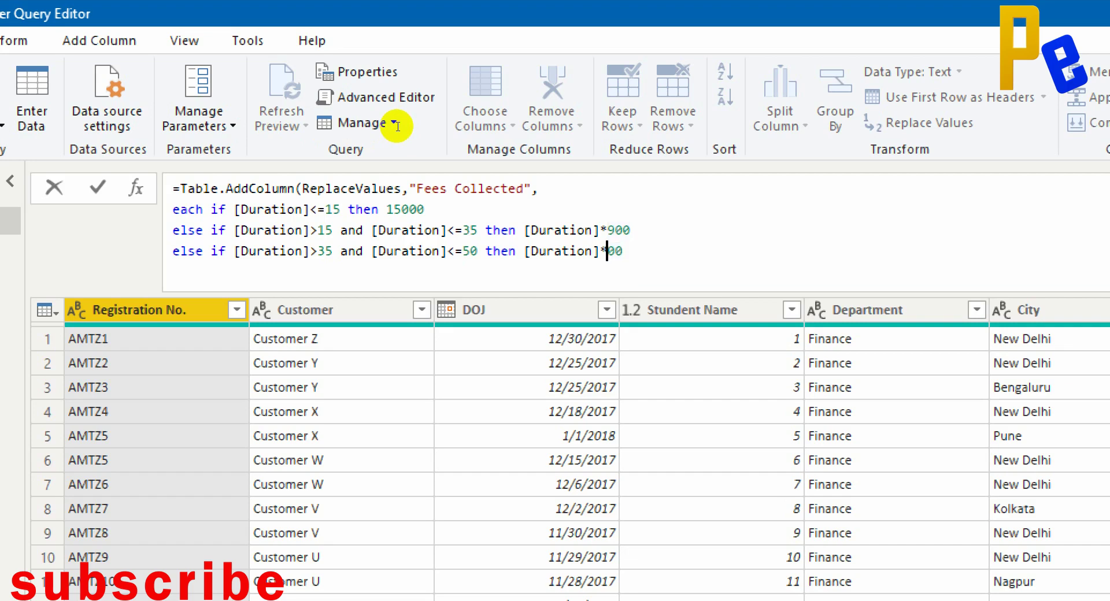
type("8")
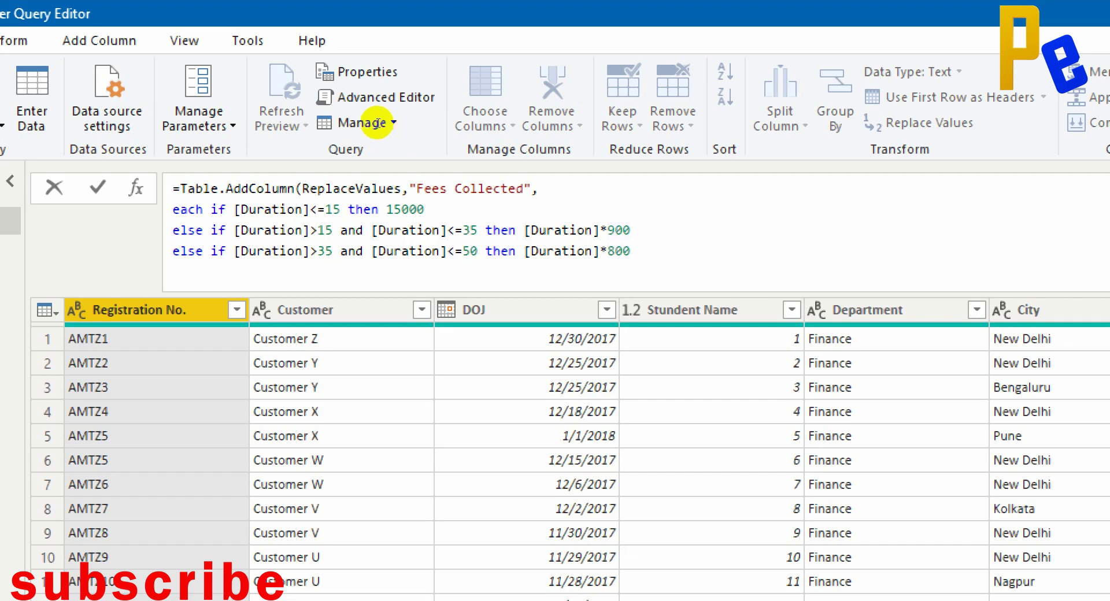
- Add a final line else [Duration]*700 as the fallback branch
key("shift+Return")
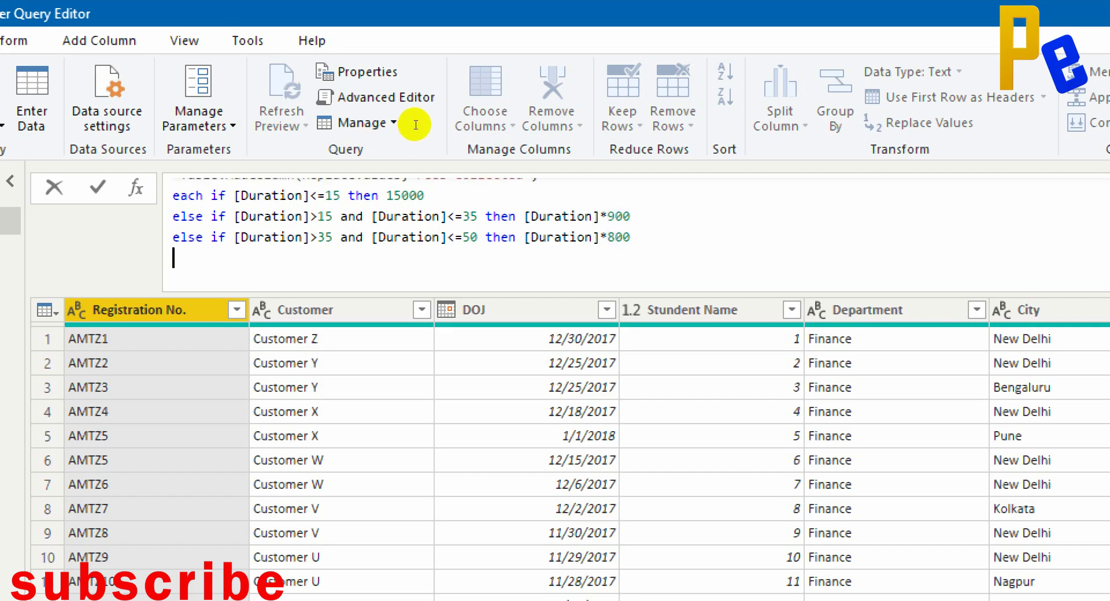
type("else [d")
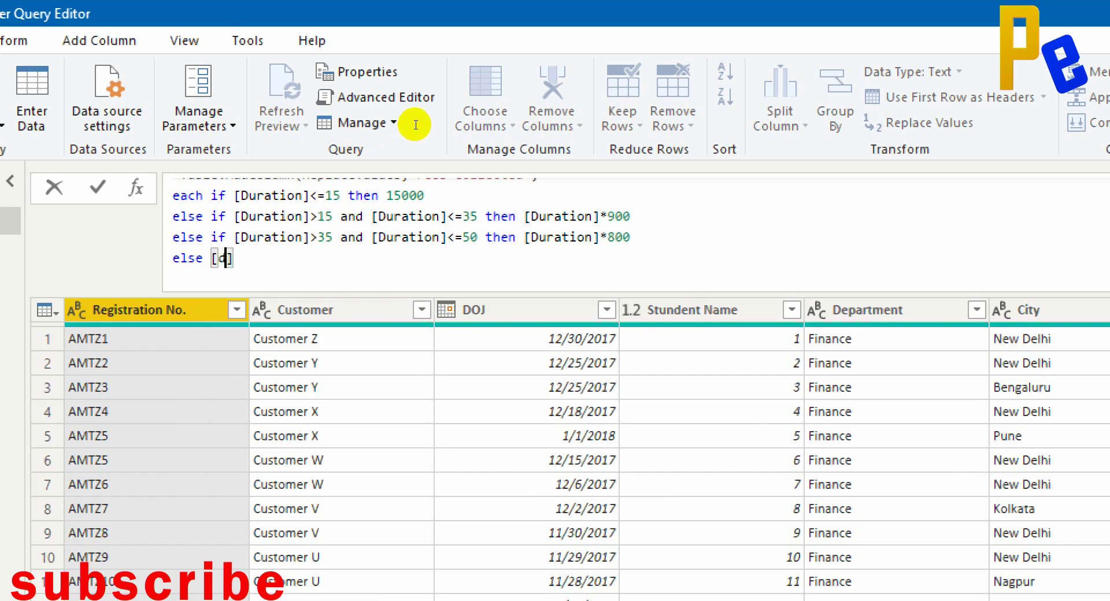
type("ura")
key("BackSpace")
key("BackSpace")
key("BackSpace")
key("BackSpace")
key("BackSpace")
type("[Duraiton")
key("BackSpace")
key("BackSpace")
key("BackSpace")
key("BackSpace")
type("tion")
key("Right")
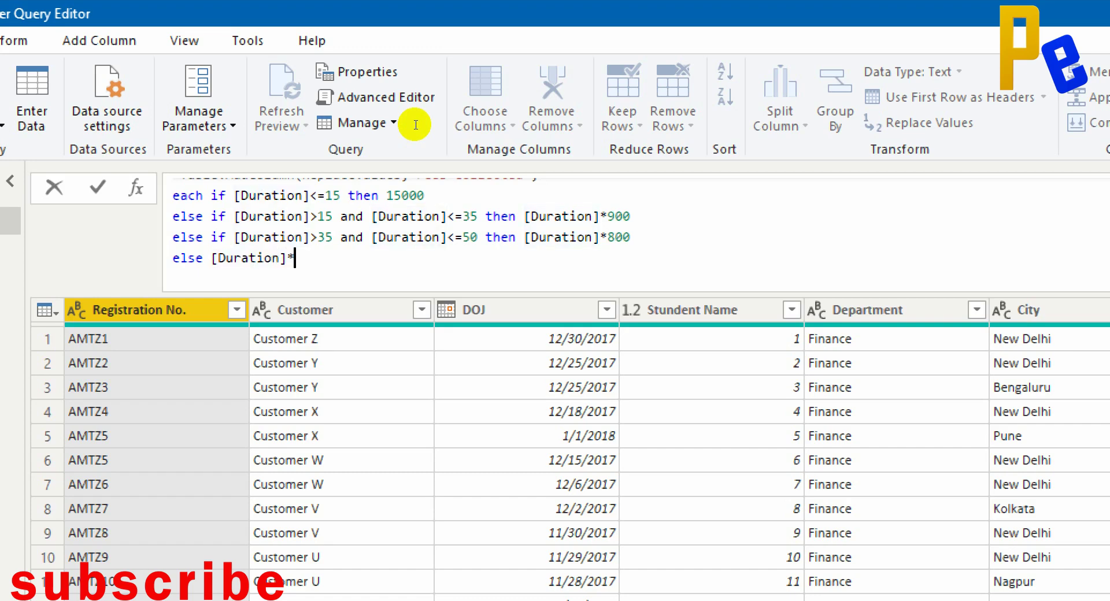
type("*700")
- Close the Table.AddColumn call with Int64.Type as the column type
type(",")
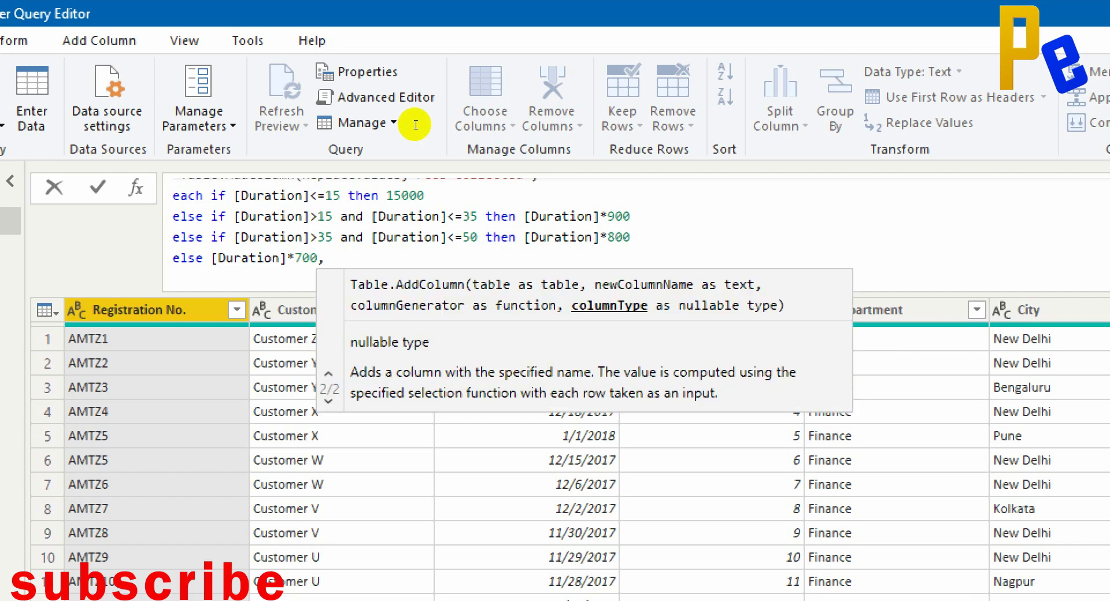
type("type n")
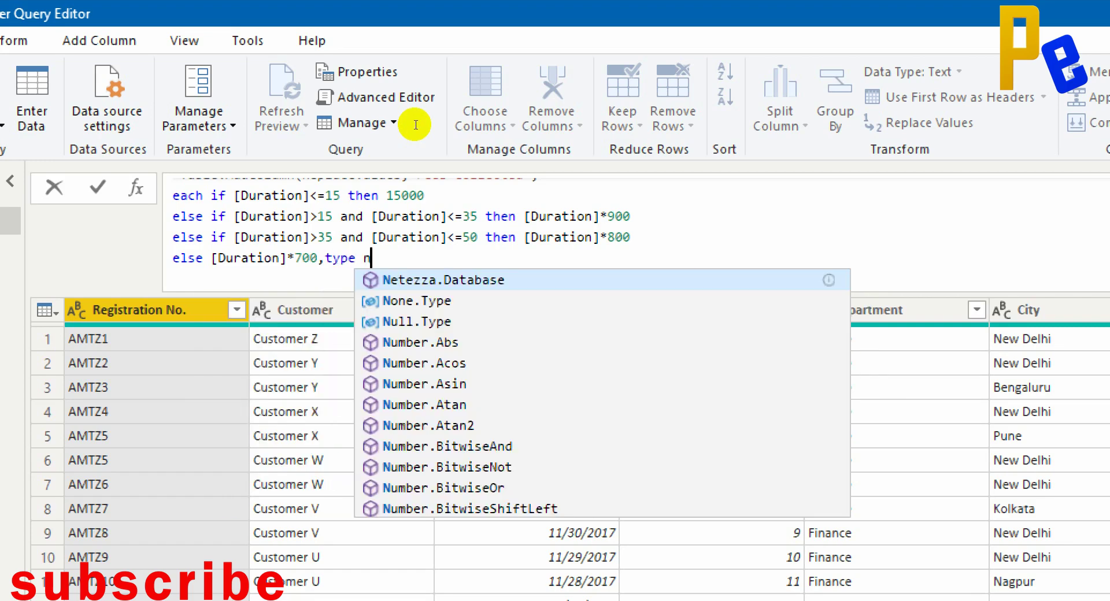
type("umber")
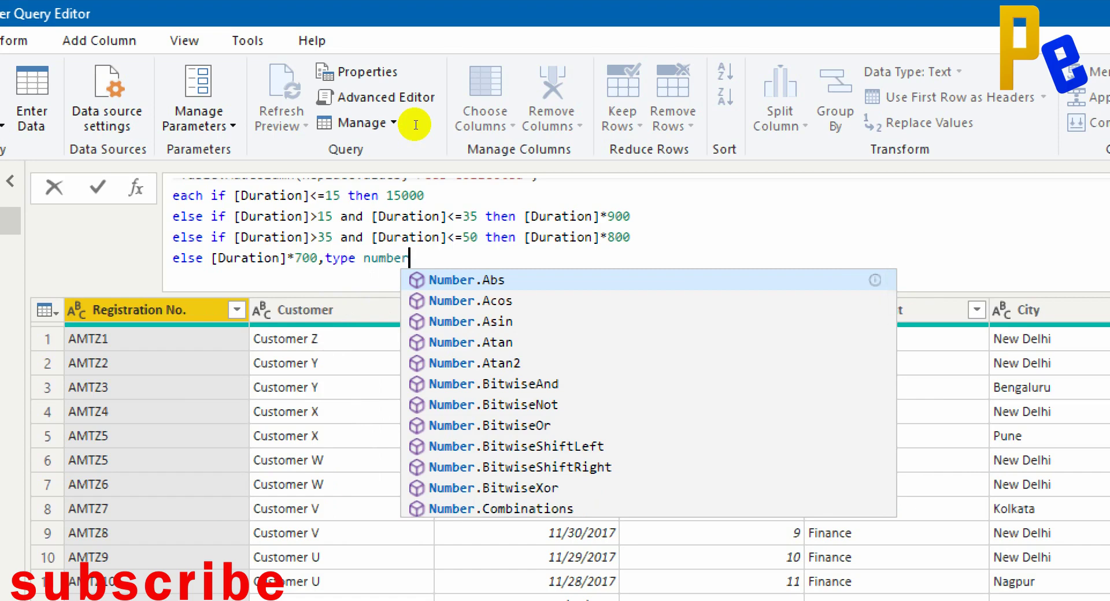
key("BackSpace")
key("BackSpace")
key("BackSpace")
key("BackSpace")
key("BackSpace")
key("BackSpace")
key("BackSpace")
key("BackSpace")
key("BackSpace")
key("BackSpace")
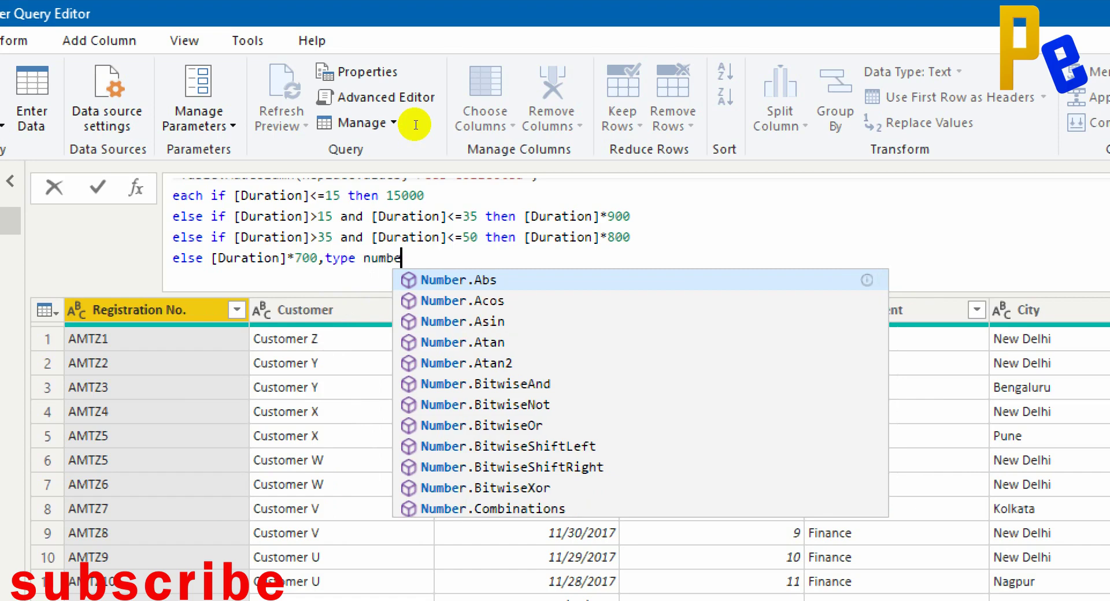
key("BackSpace")
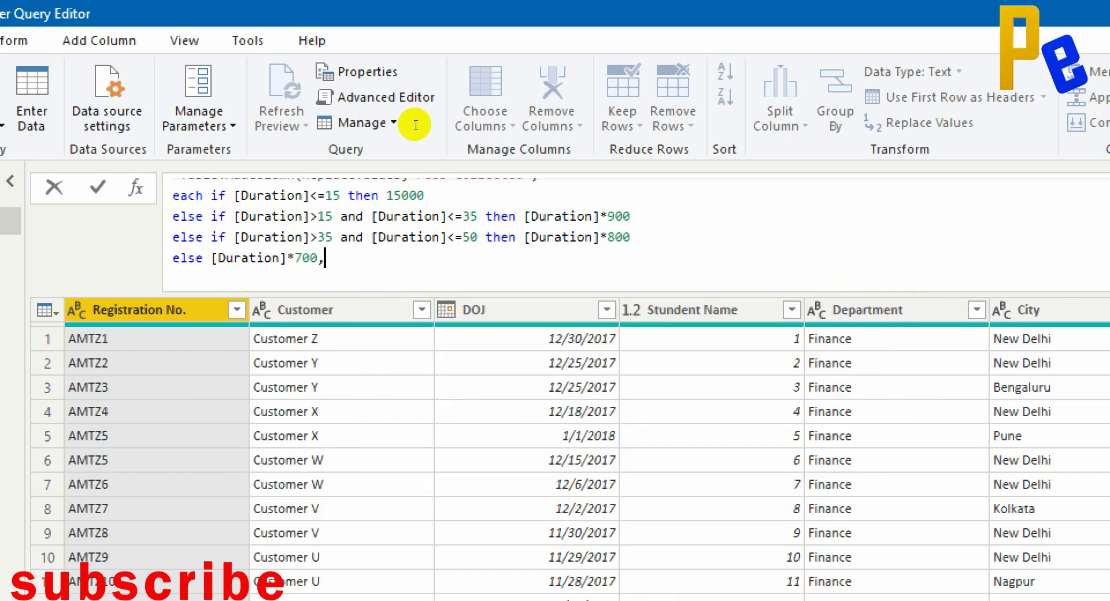
type("inte")
key("Down")
key("Down")
key("Tab")
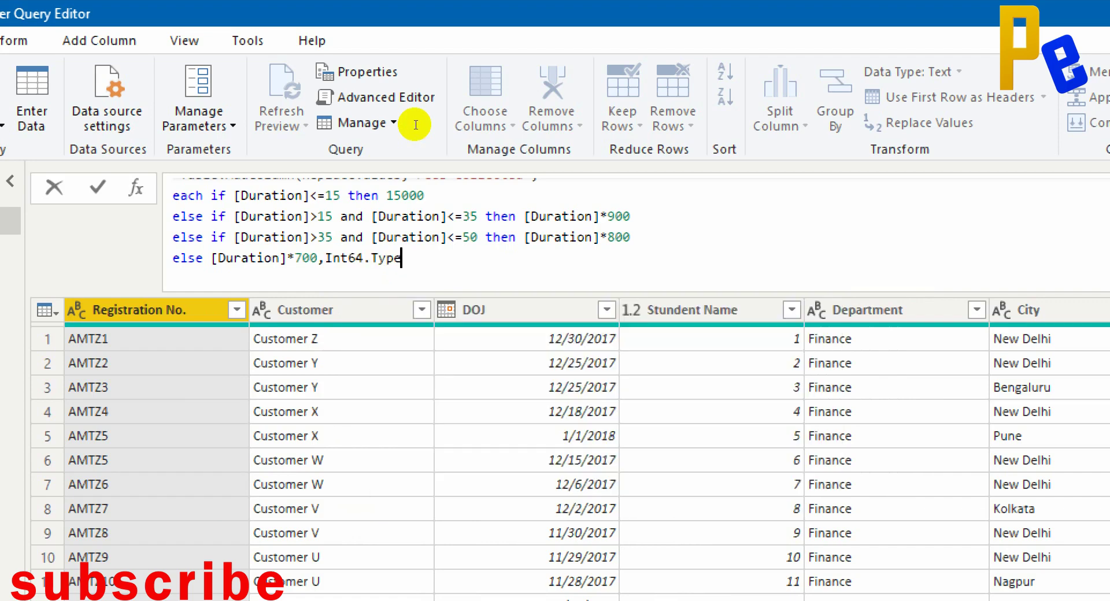
type(")")
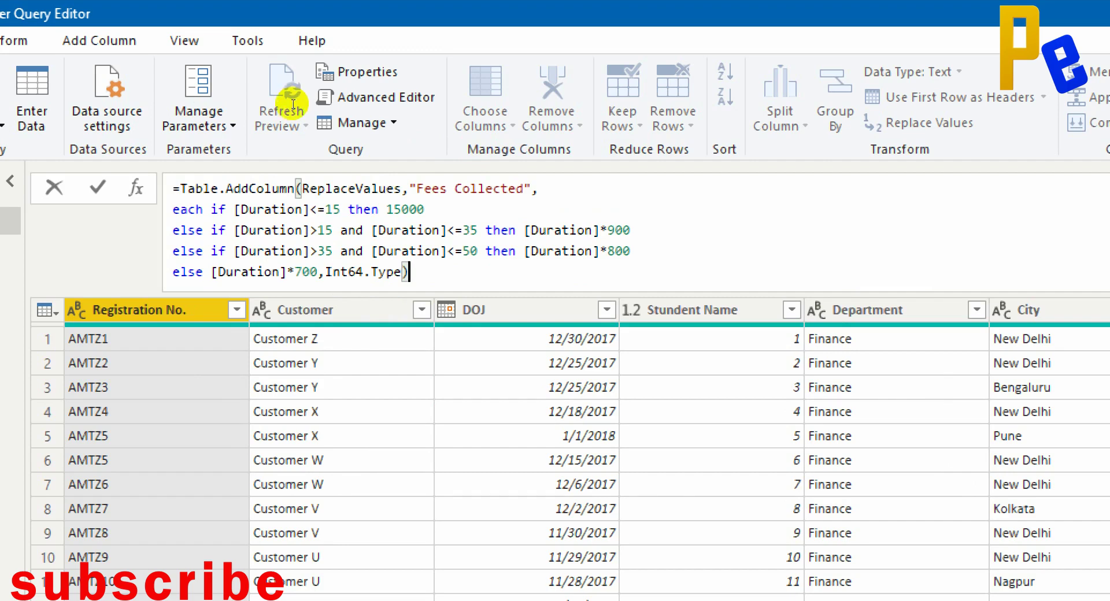
- Commit the formula and check the new Fees Collected column, e.g. 17100 for Duration 19
key("Up")
key("Up")
key("Up")
key("Home")
key("ctrl+shift+Right")
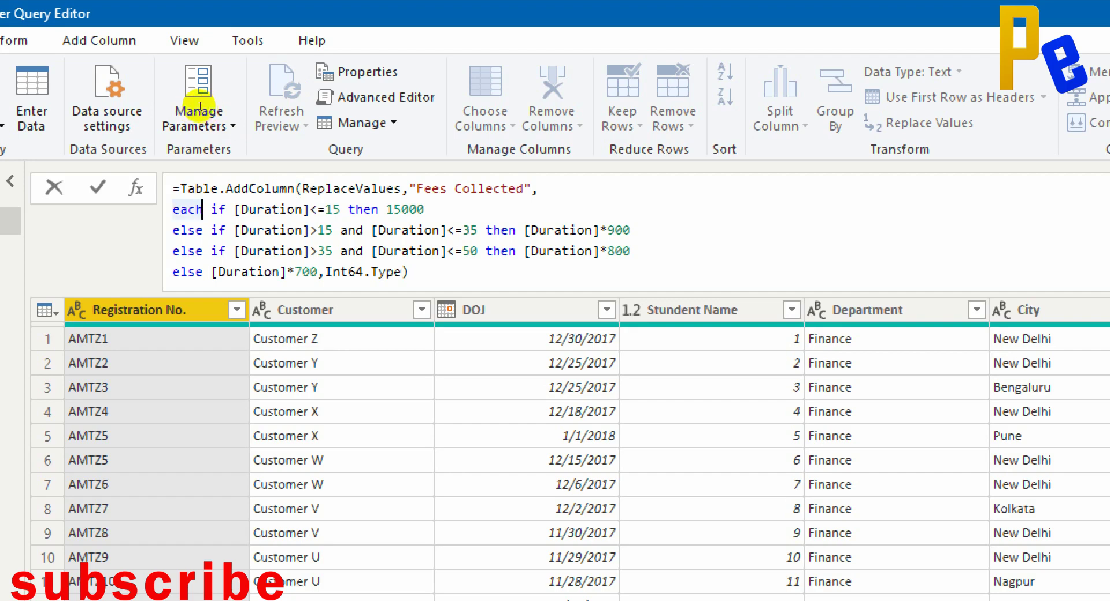
key("ctrl+Right")
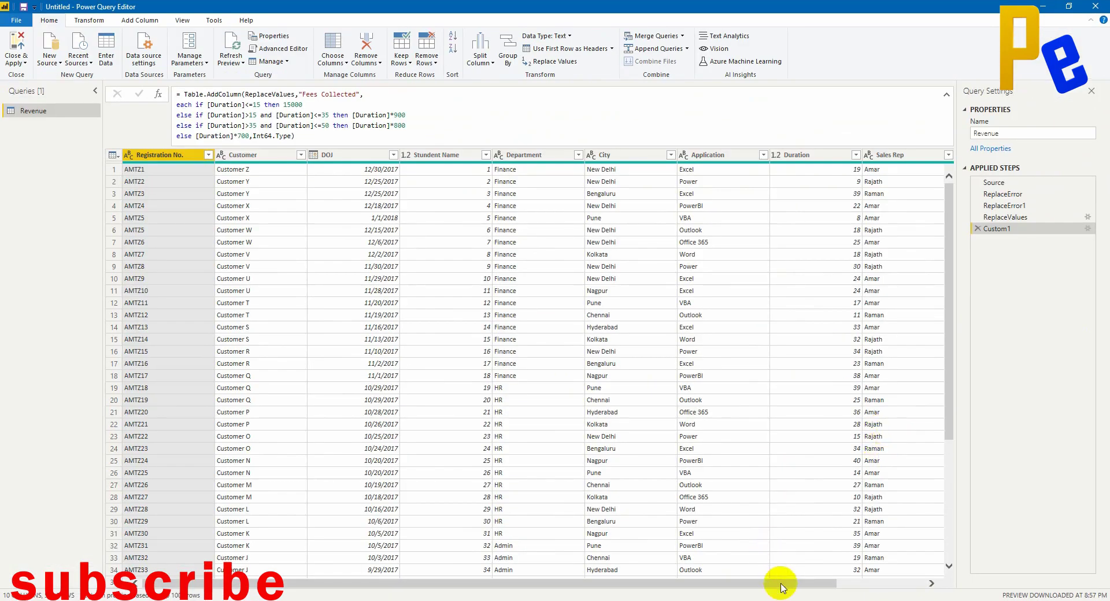
left_click_drag(781, 587, 941, 584)
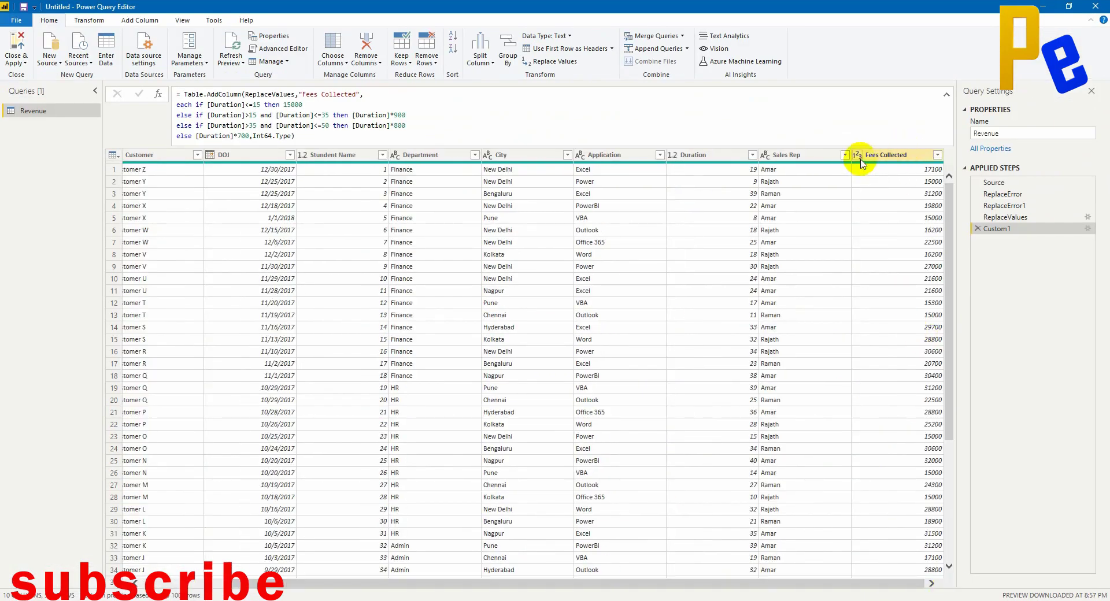
left_click(915, 167)
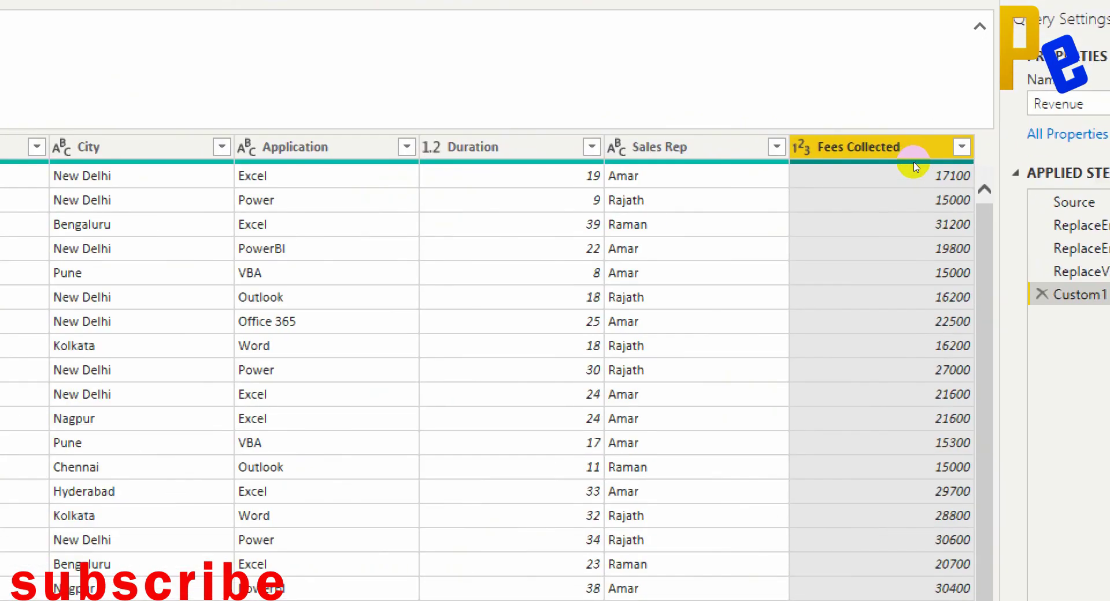